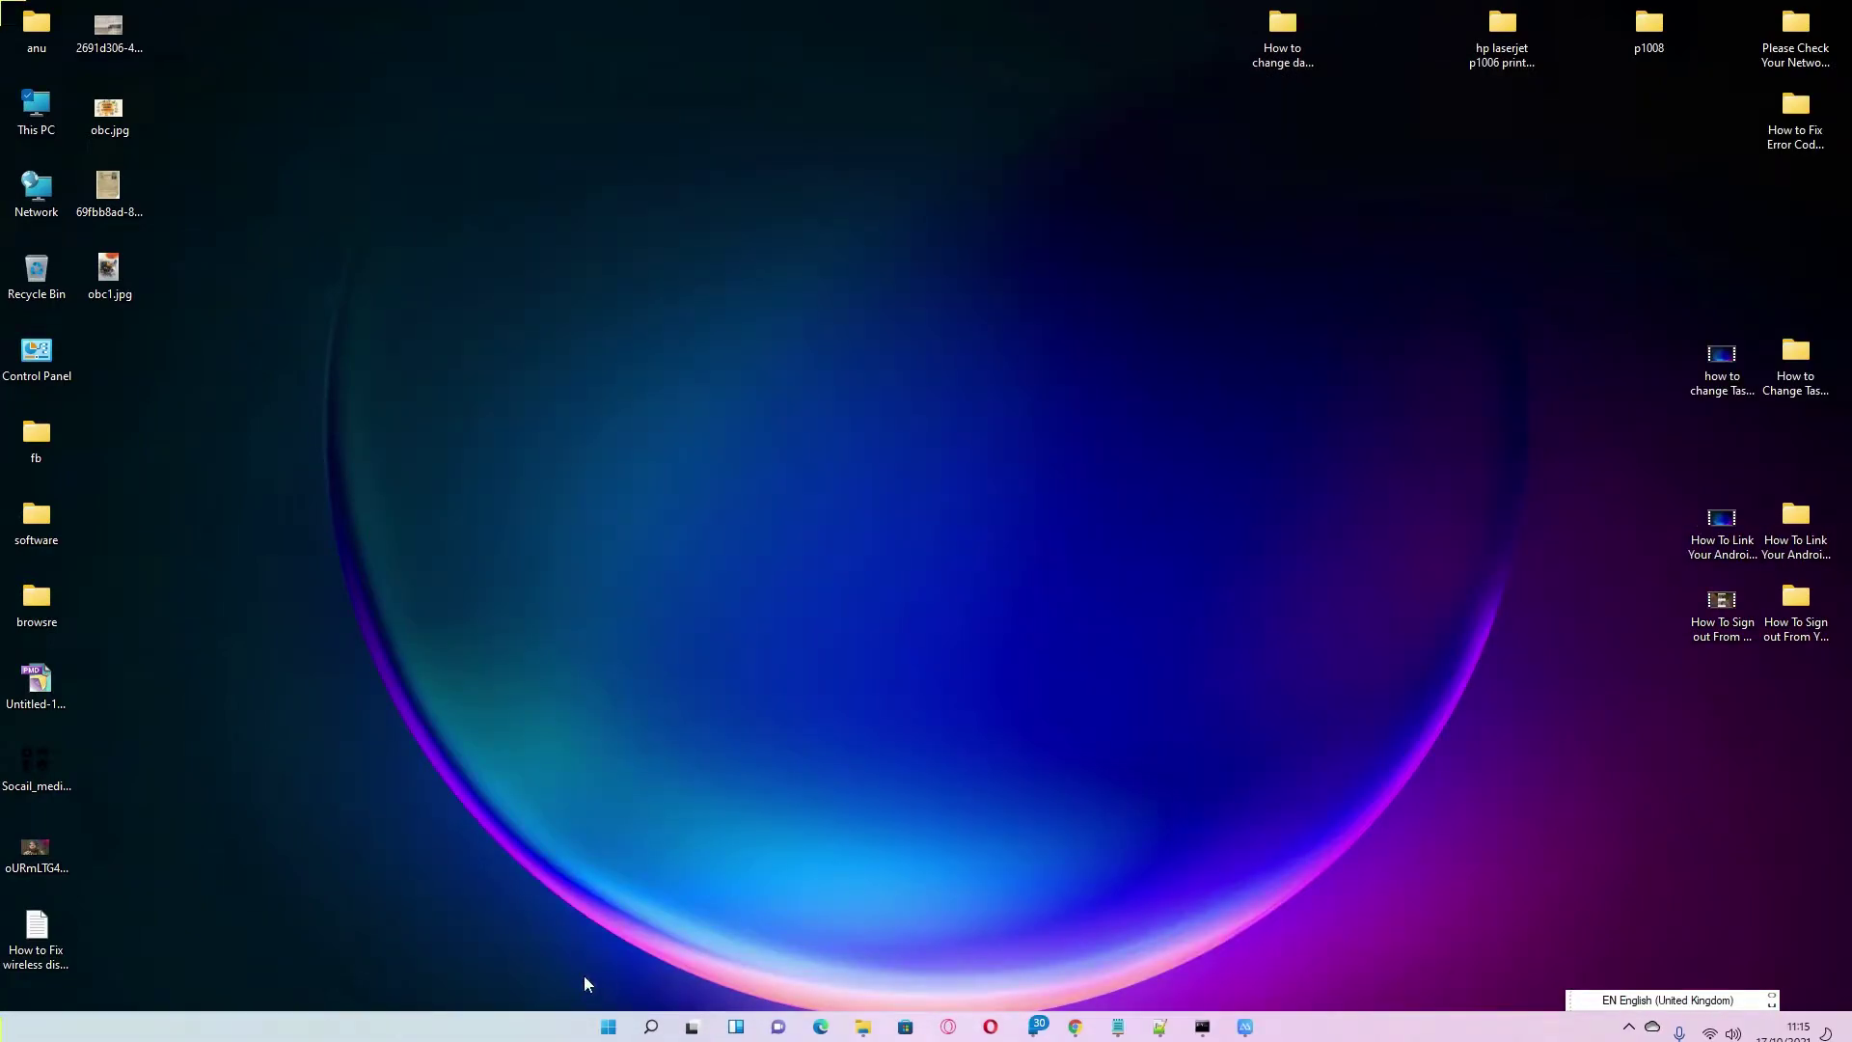
# Step: Launch Settings from Start search and go to Apps > Optional features
pyautogui.click(608, 1026)
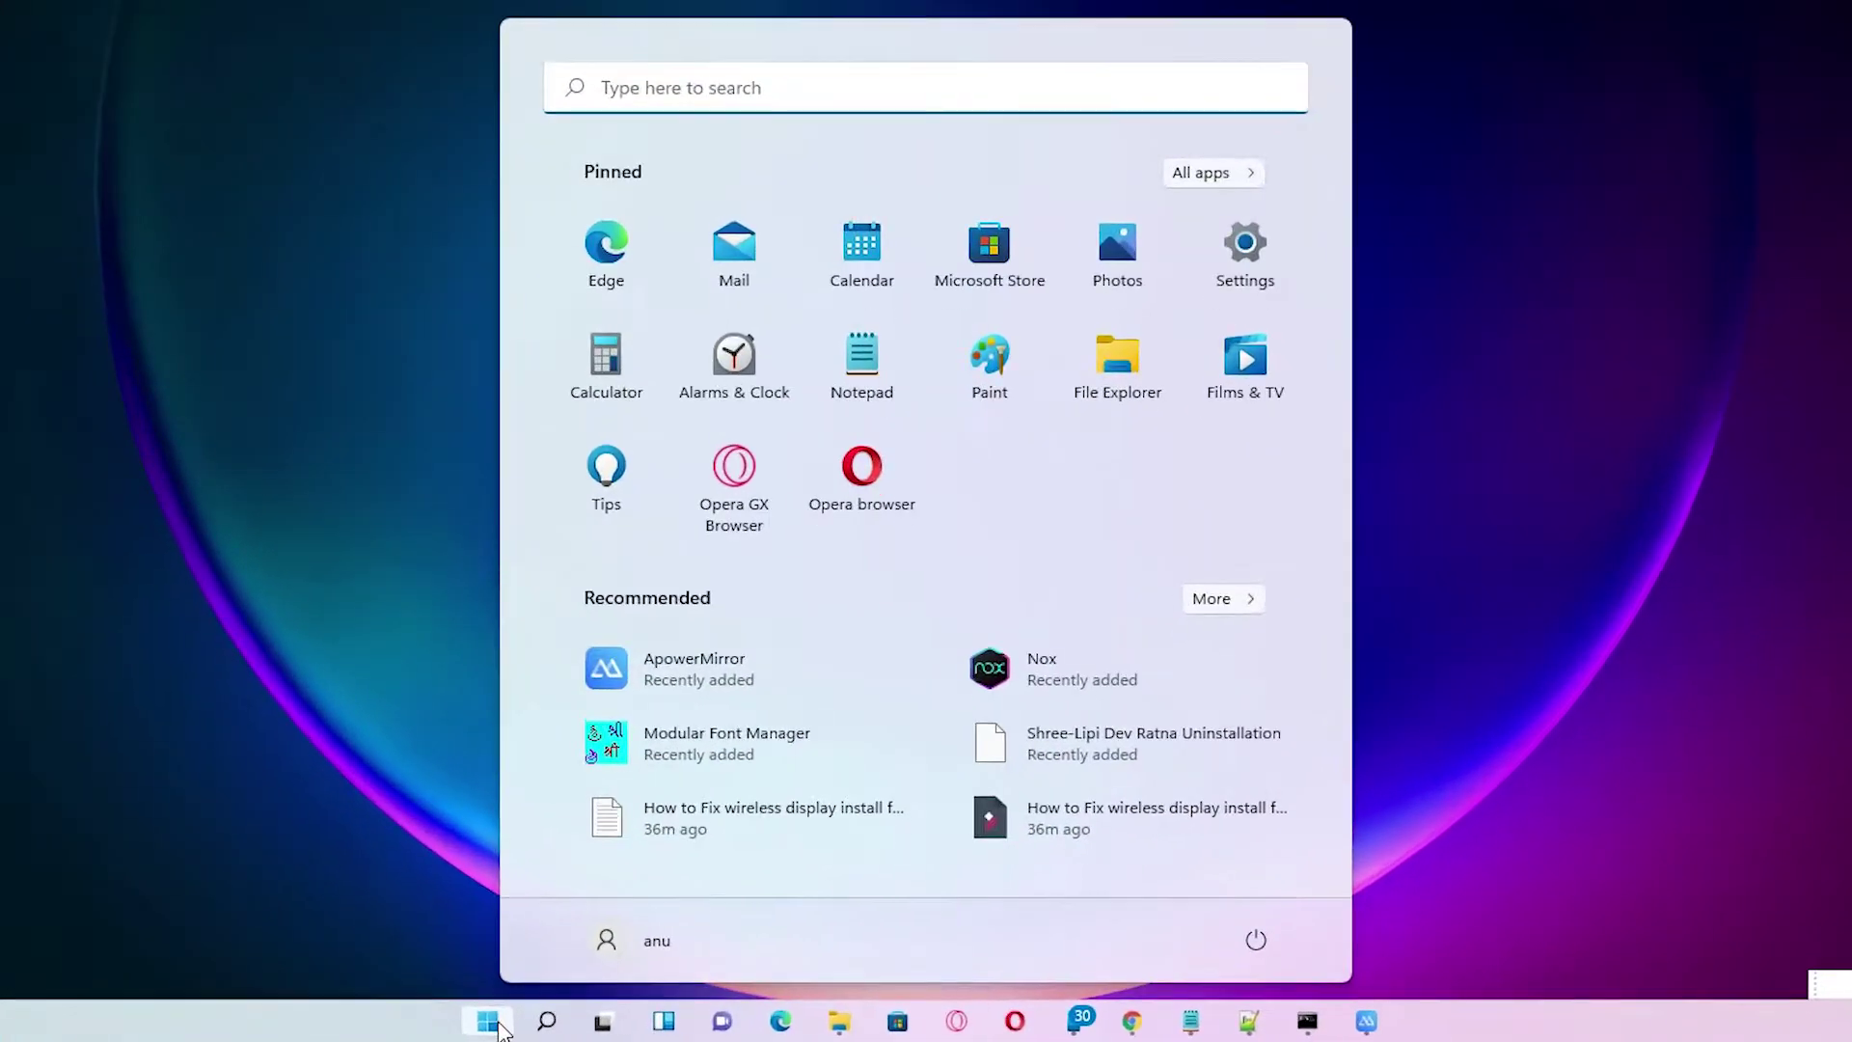
pyautogui.write('se')
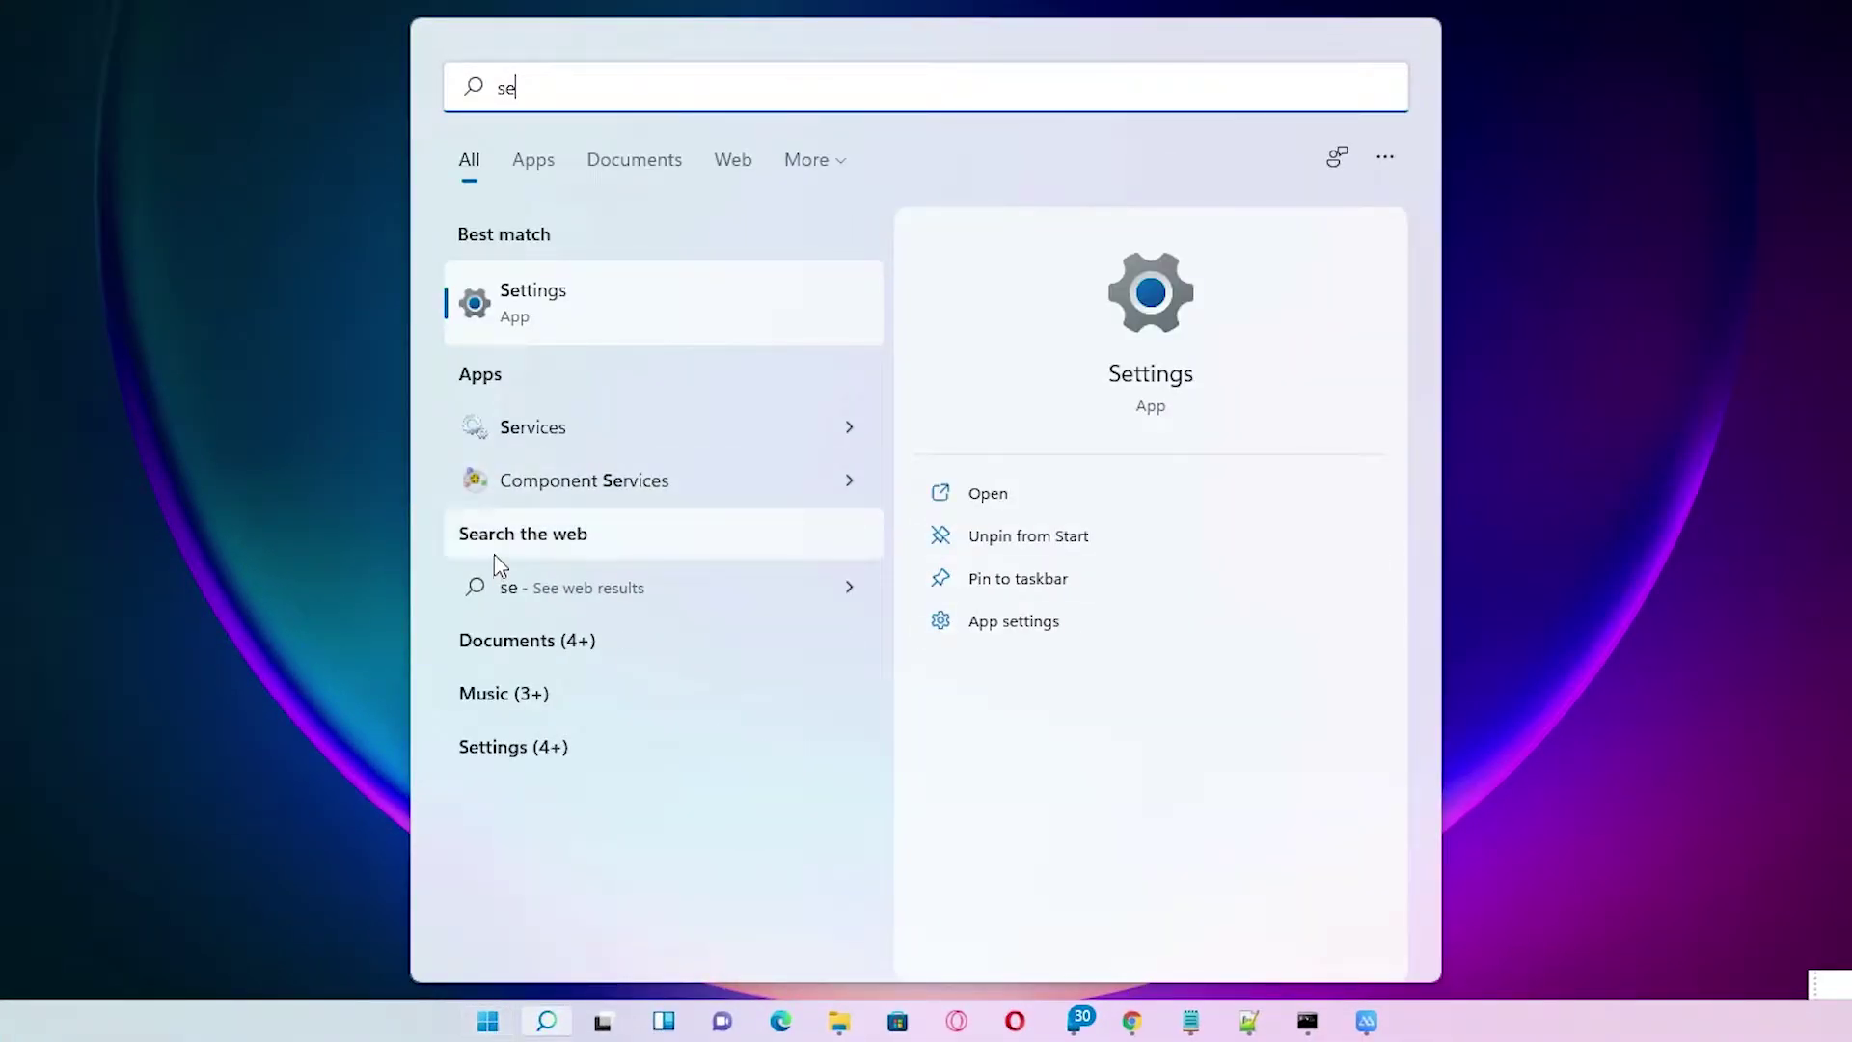
pyautogui.click(656, 339)
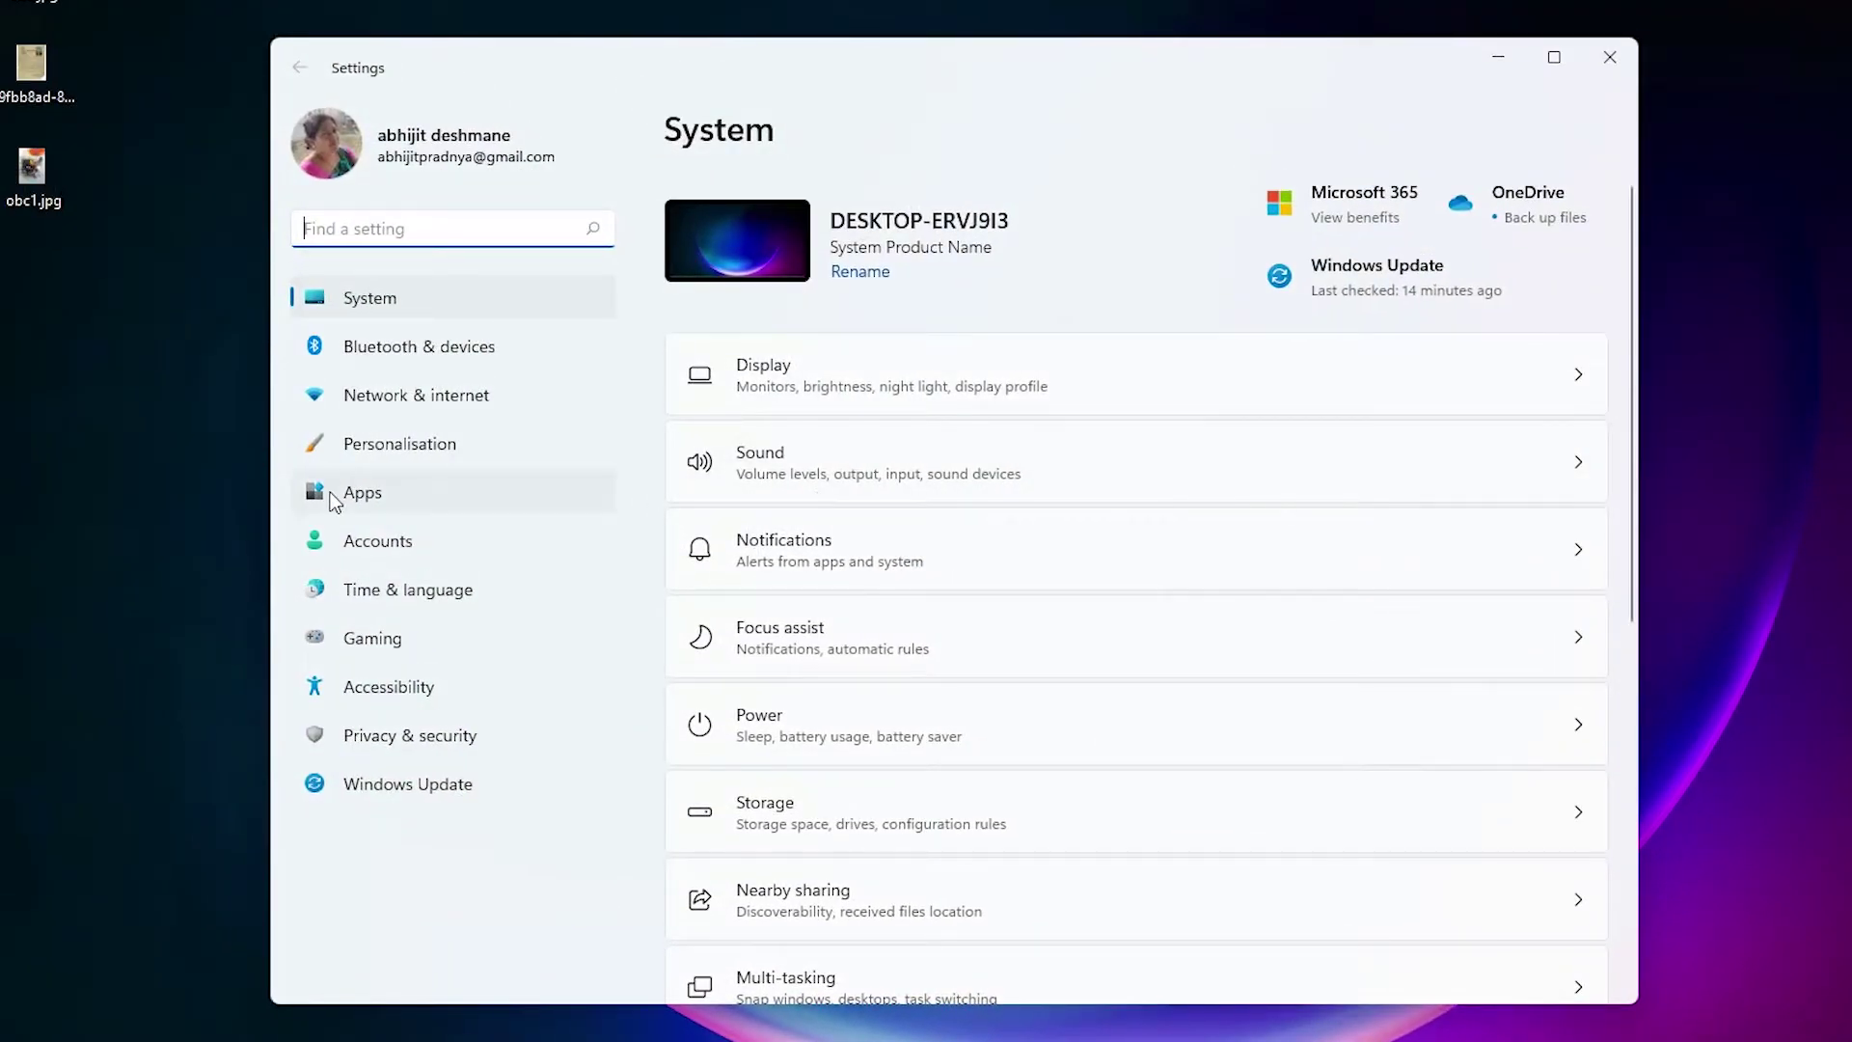
pyautogui.click(422, 513)
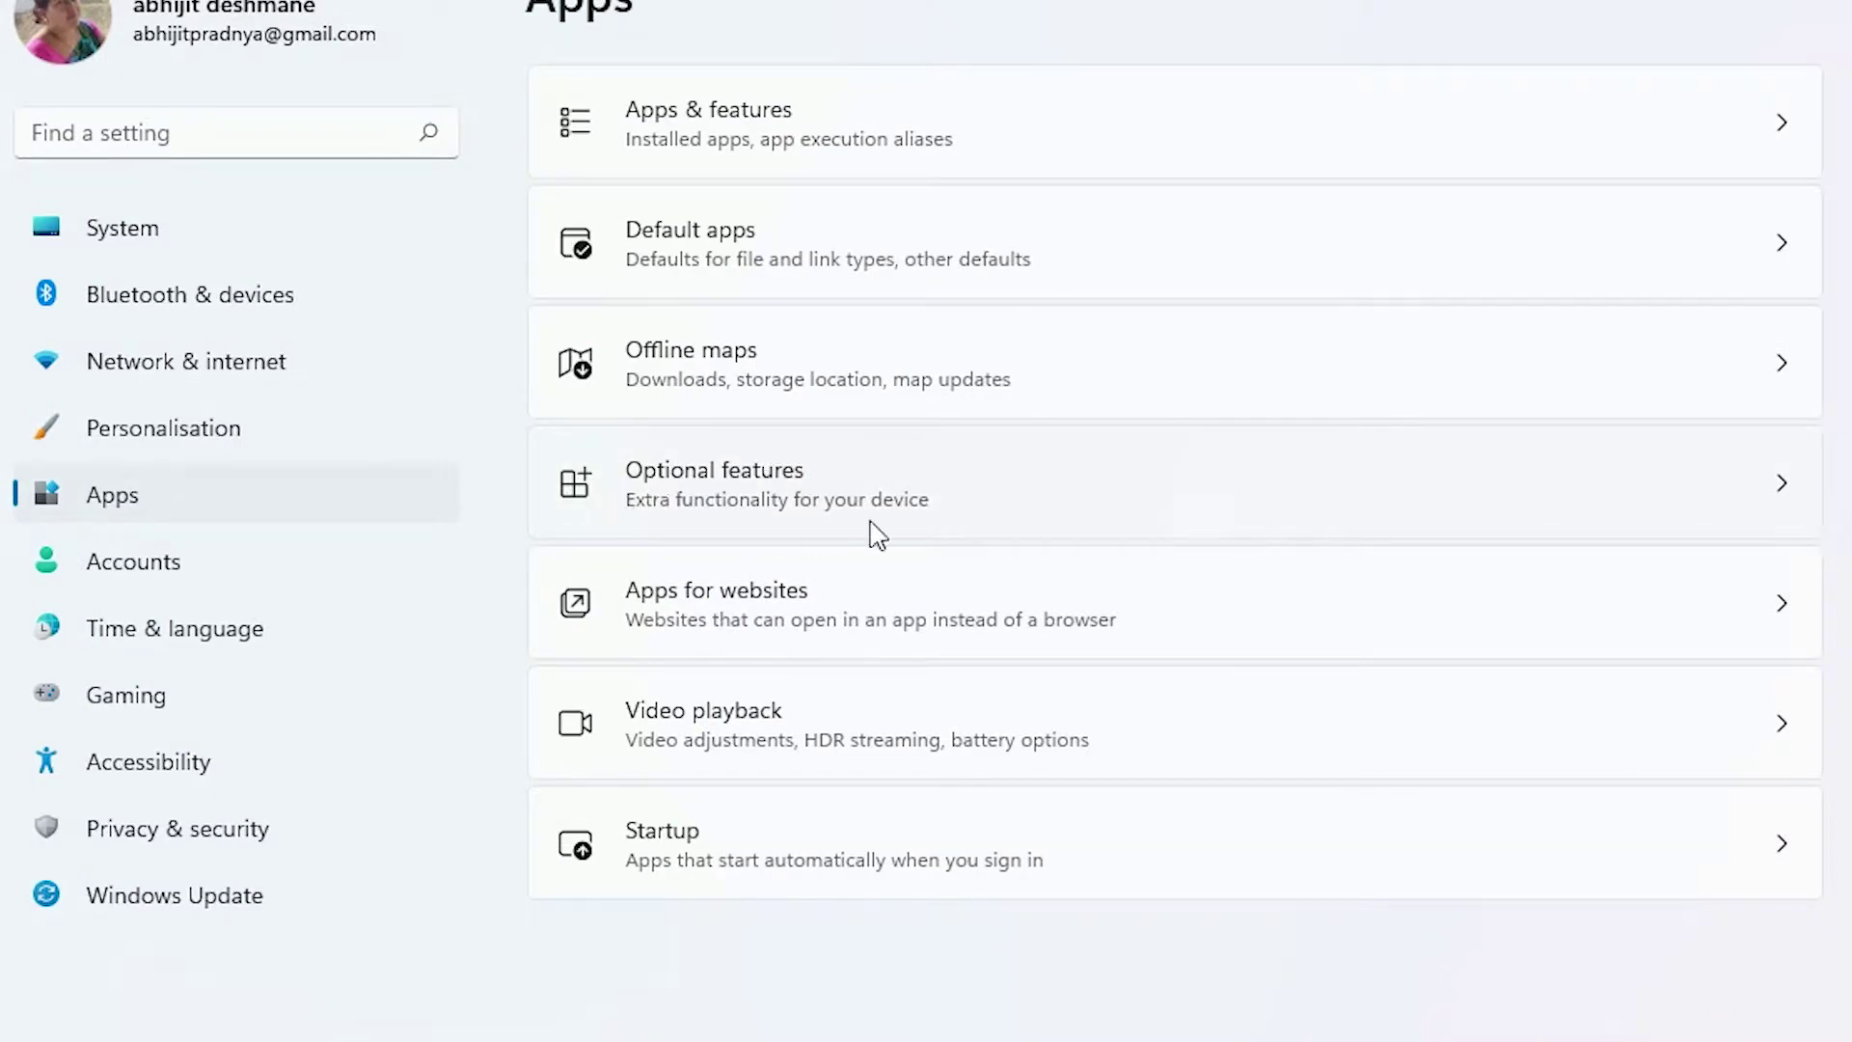
pyautogui.click(719, 475)
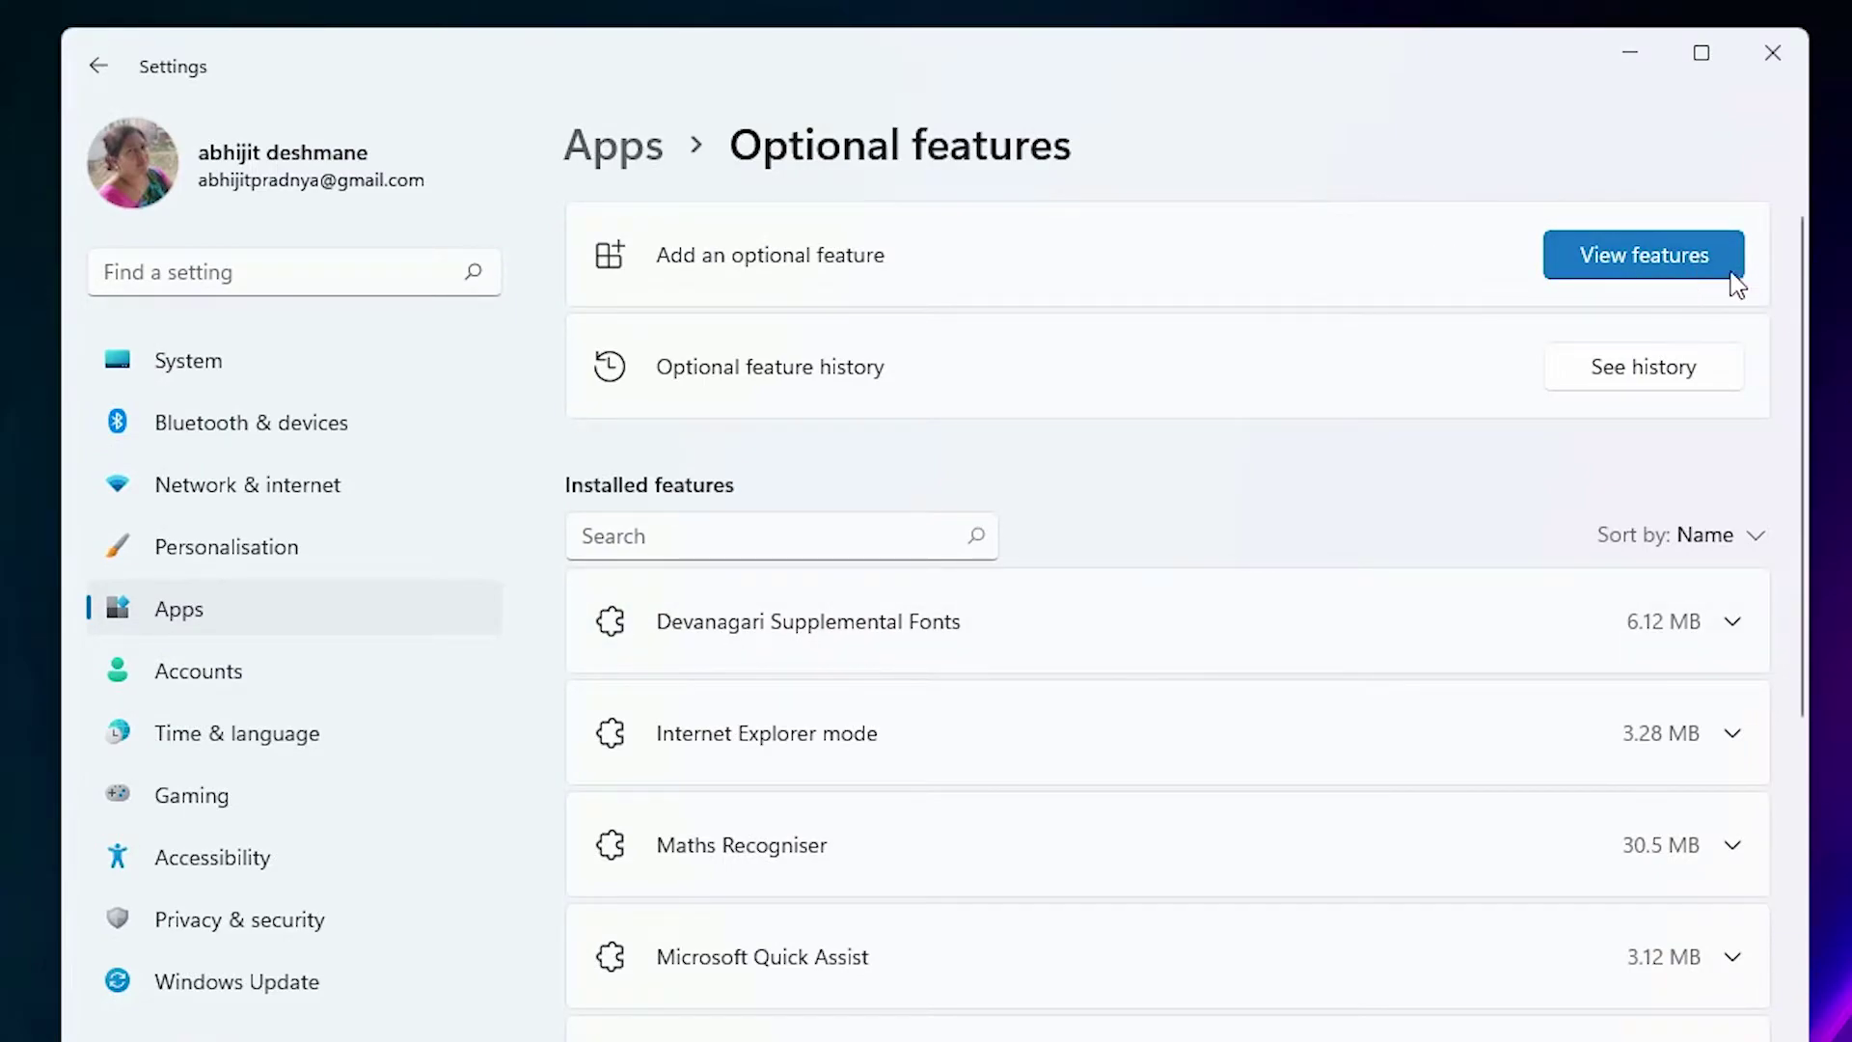
# Step: Search the available features for 'wi', select Wireless Display (2.49 MB), and install it
pyautogui.click(1612, 264)
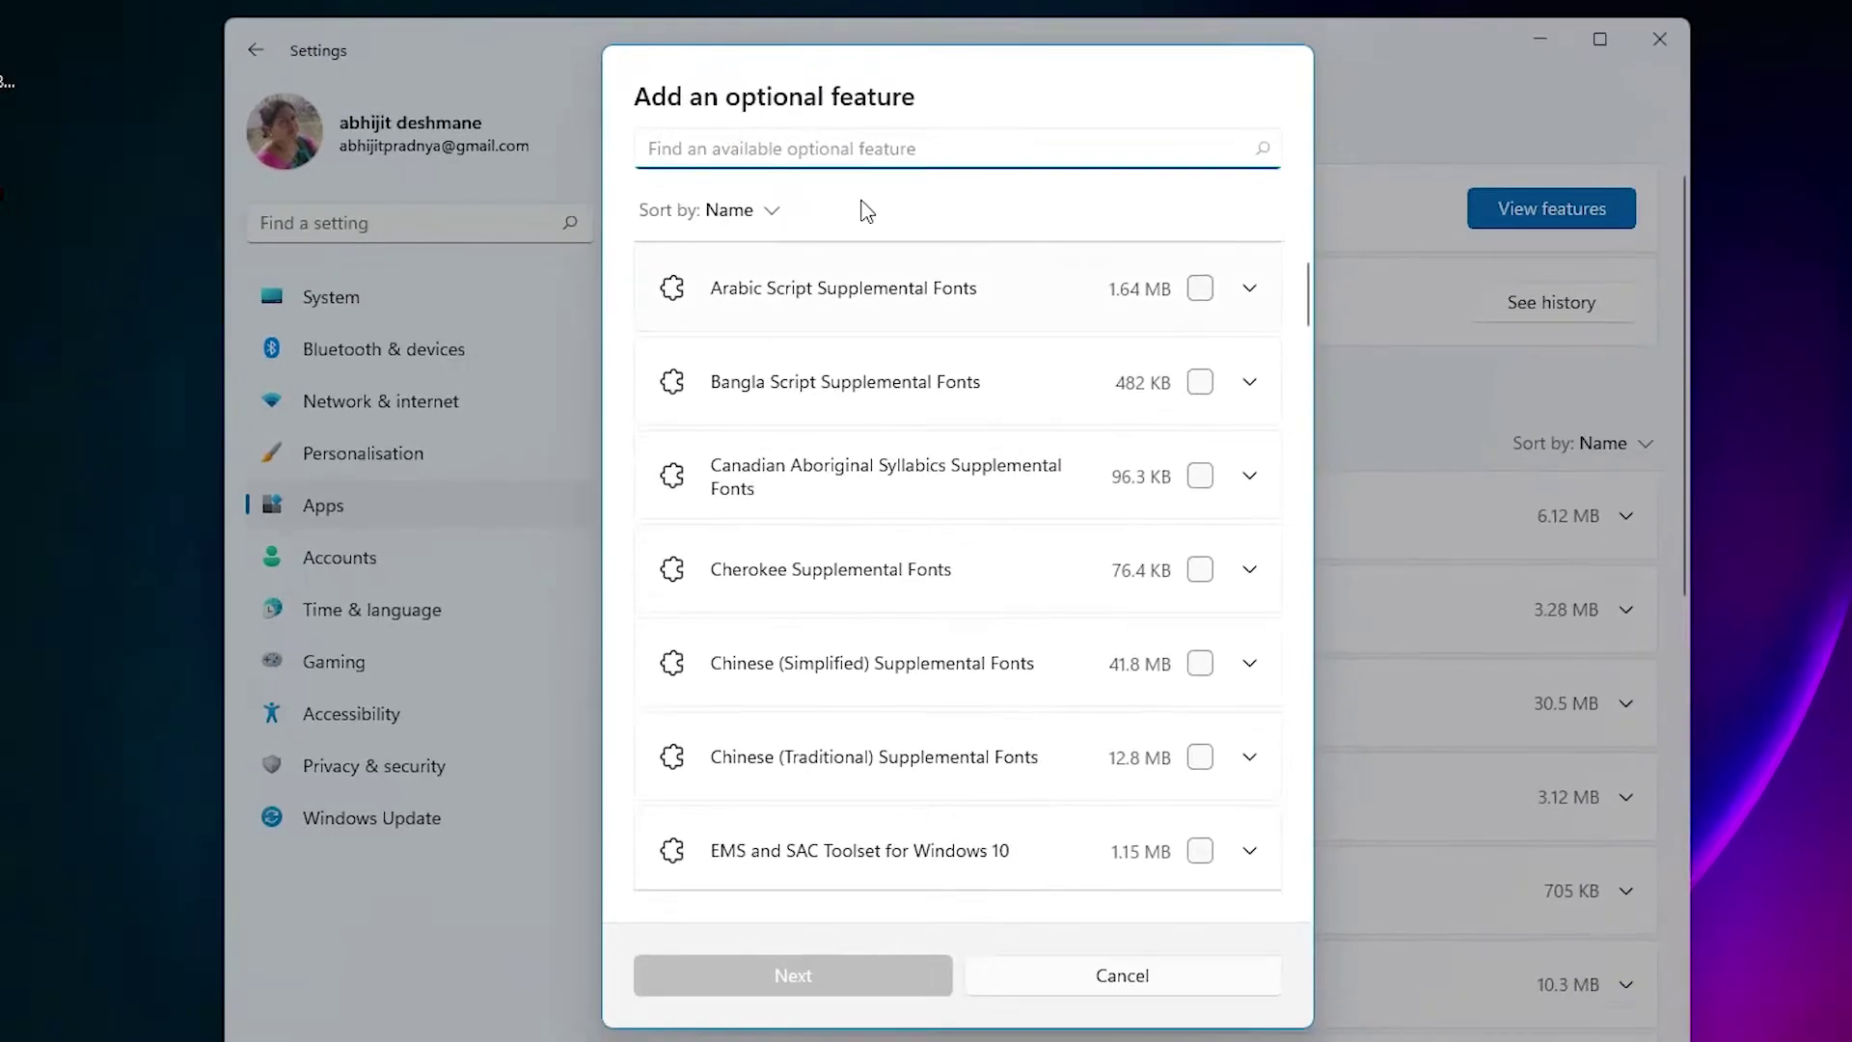
pyautogui.write('wi')
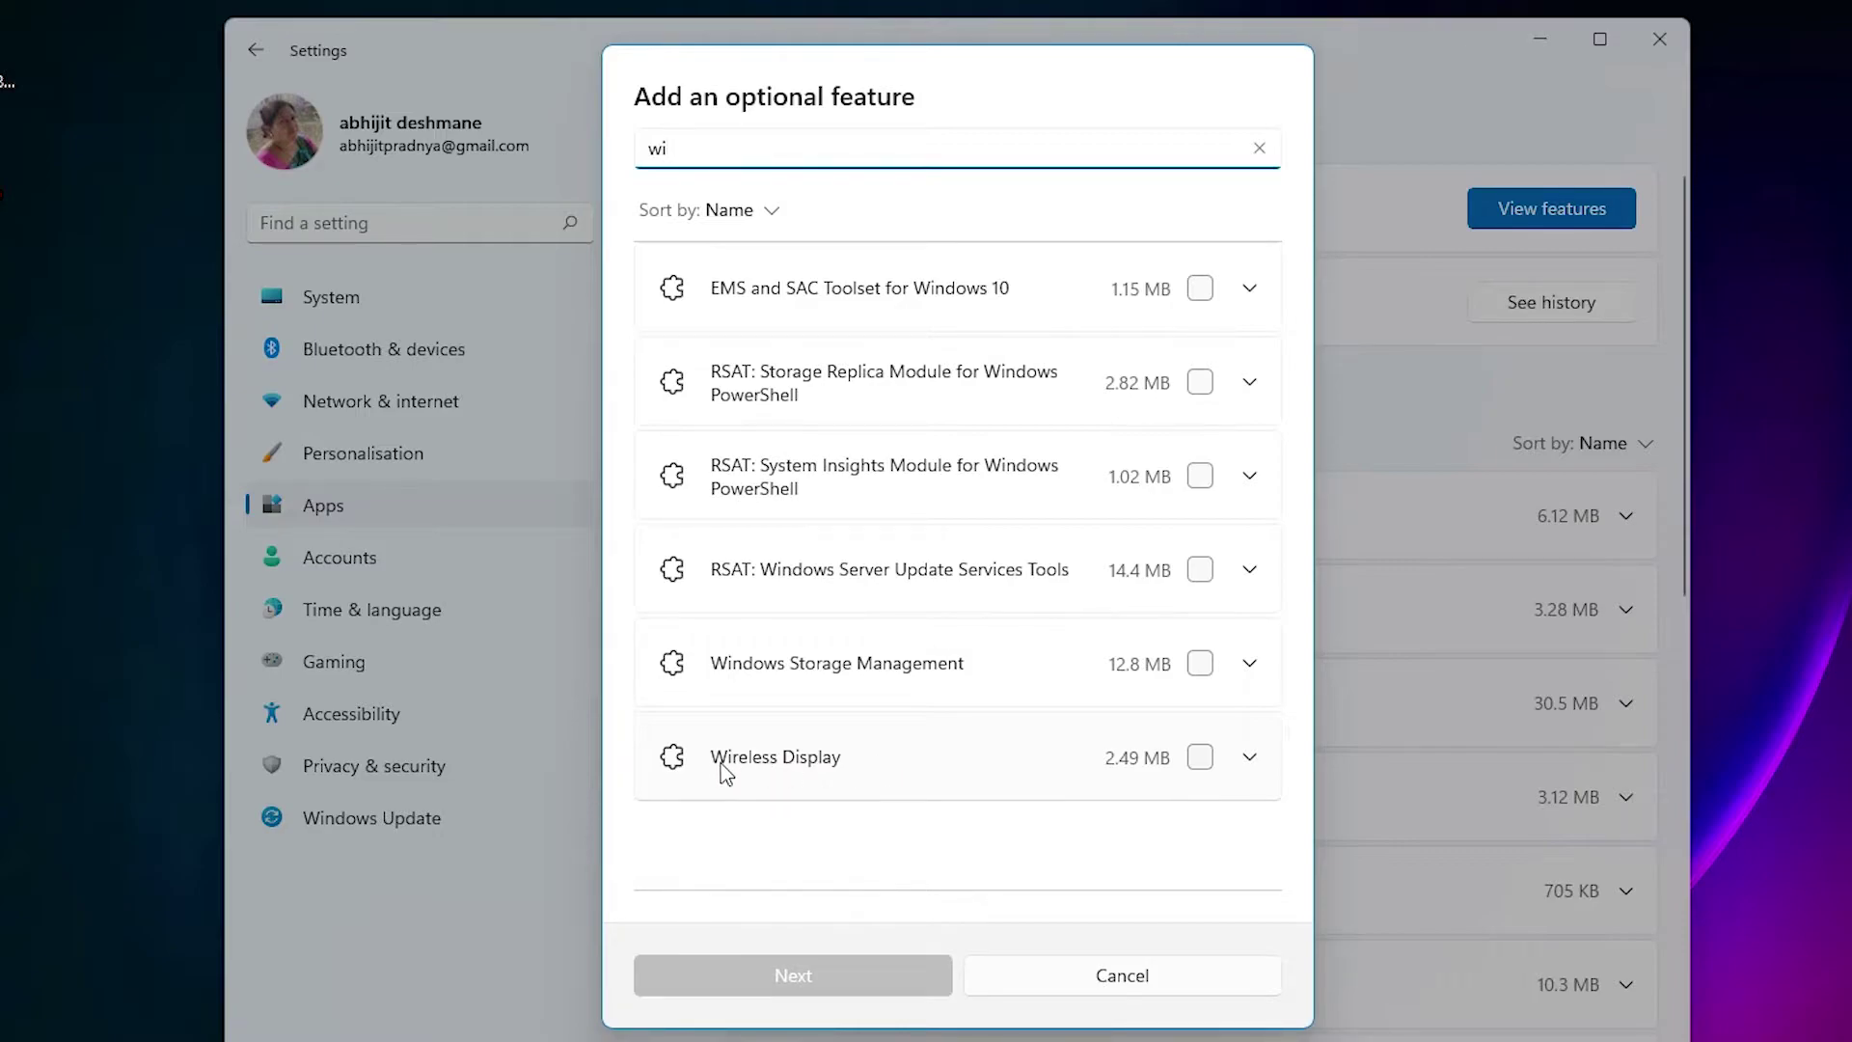
pyautogui.click(1200, 758)
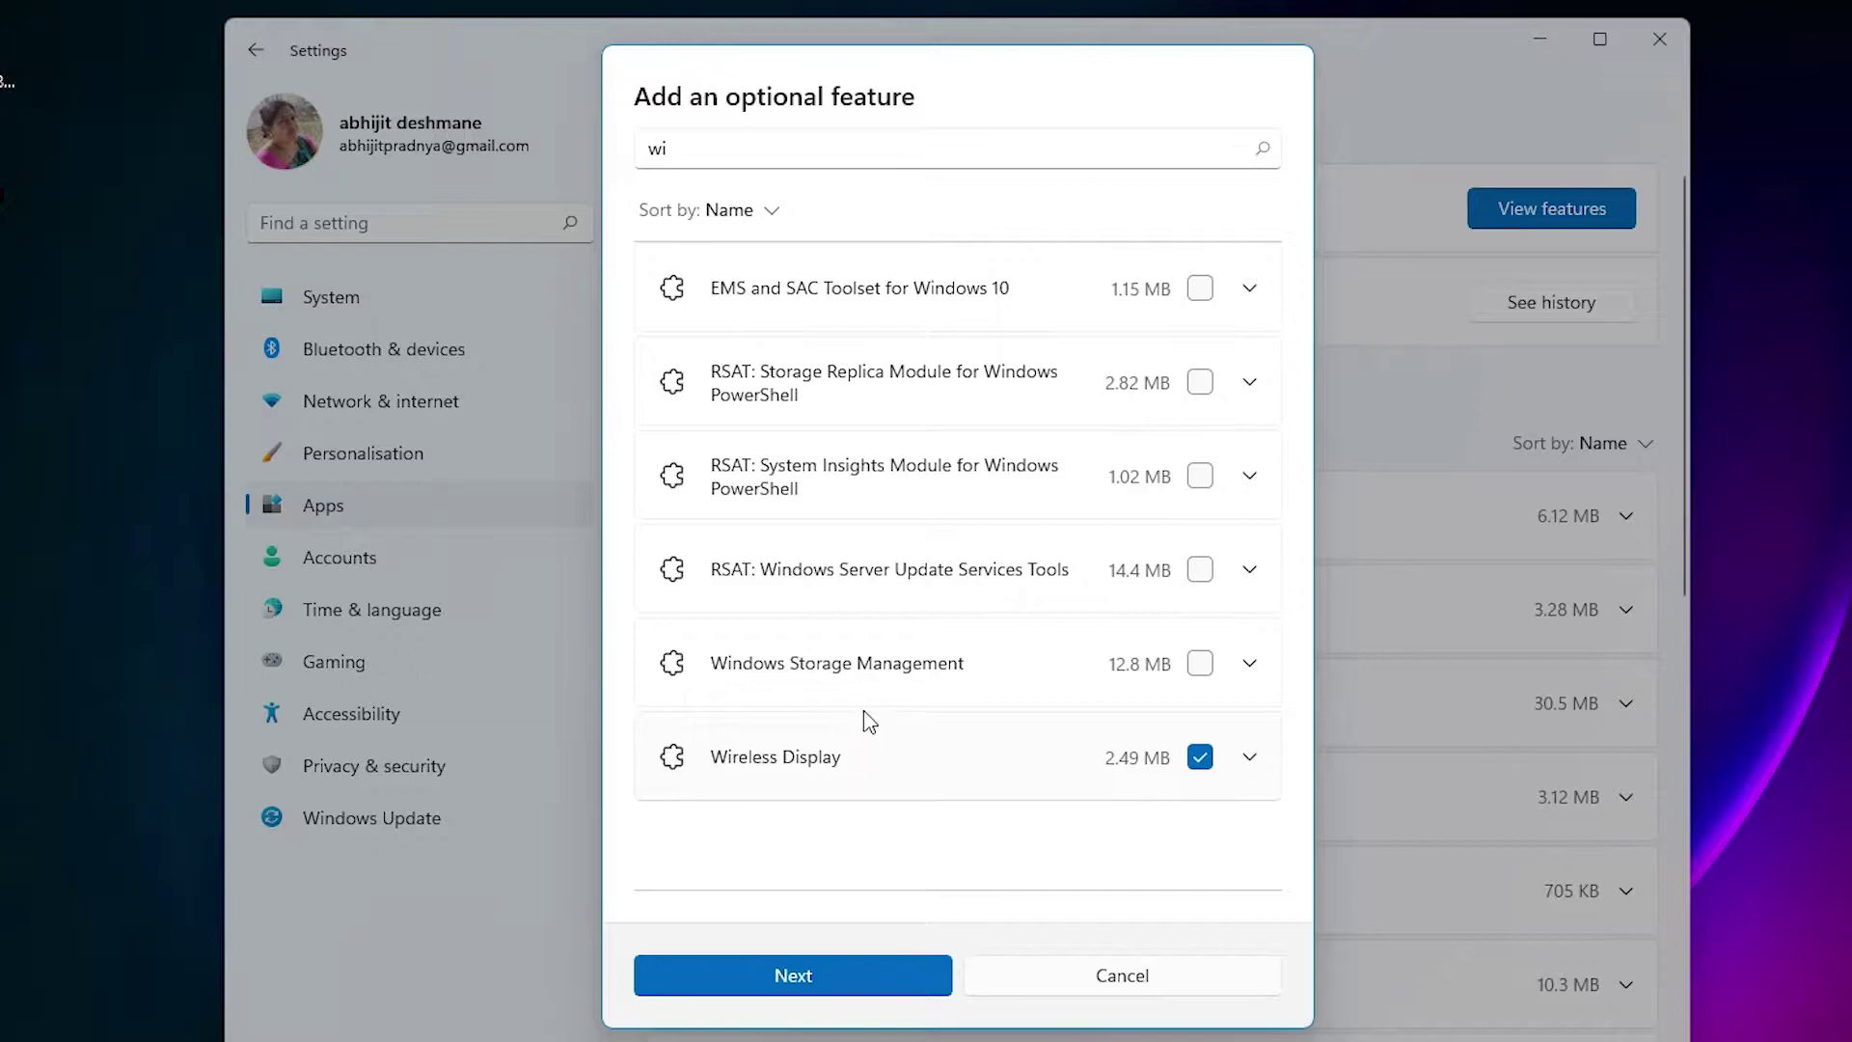
pyautogui.click(769, 976)
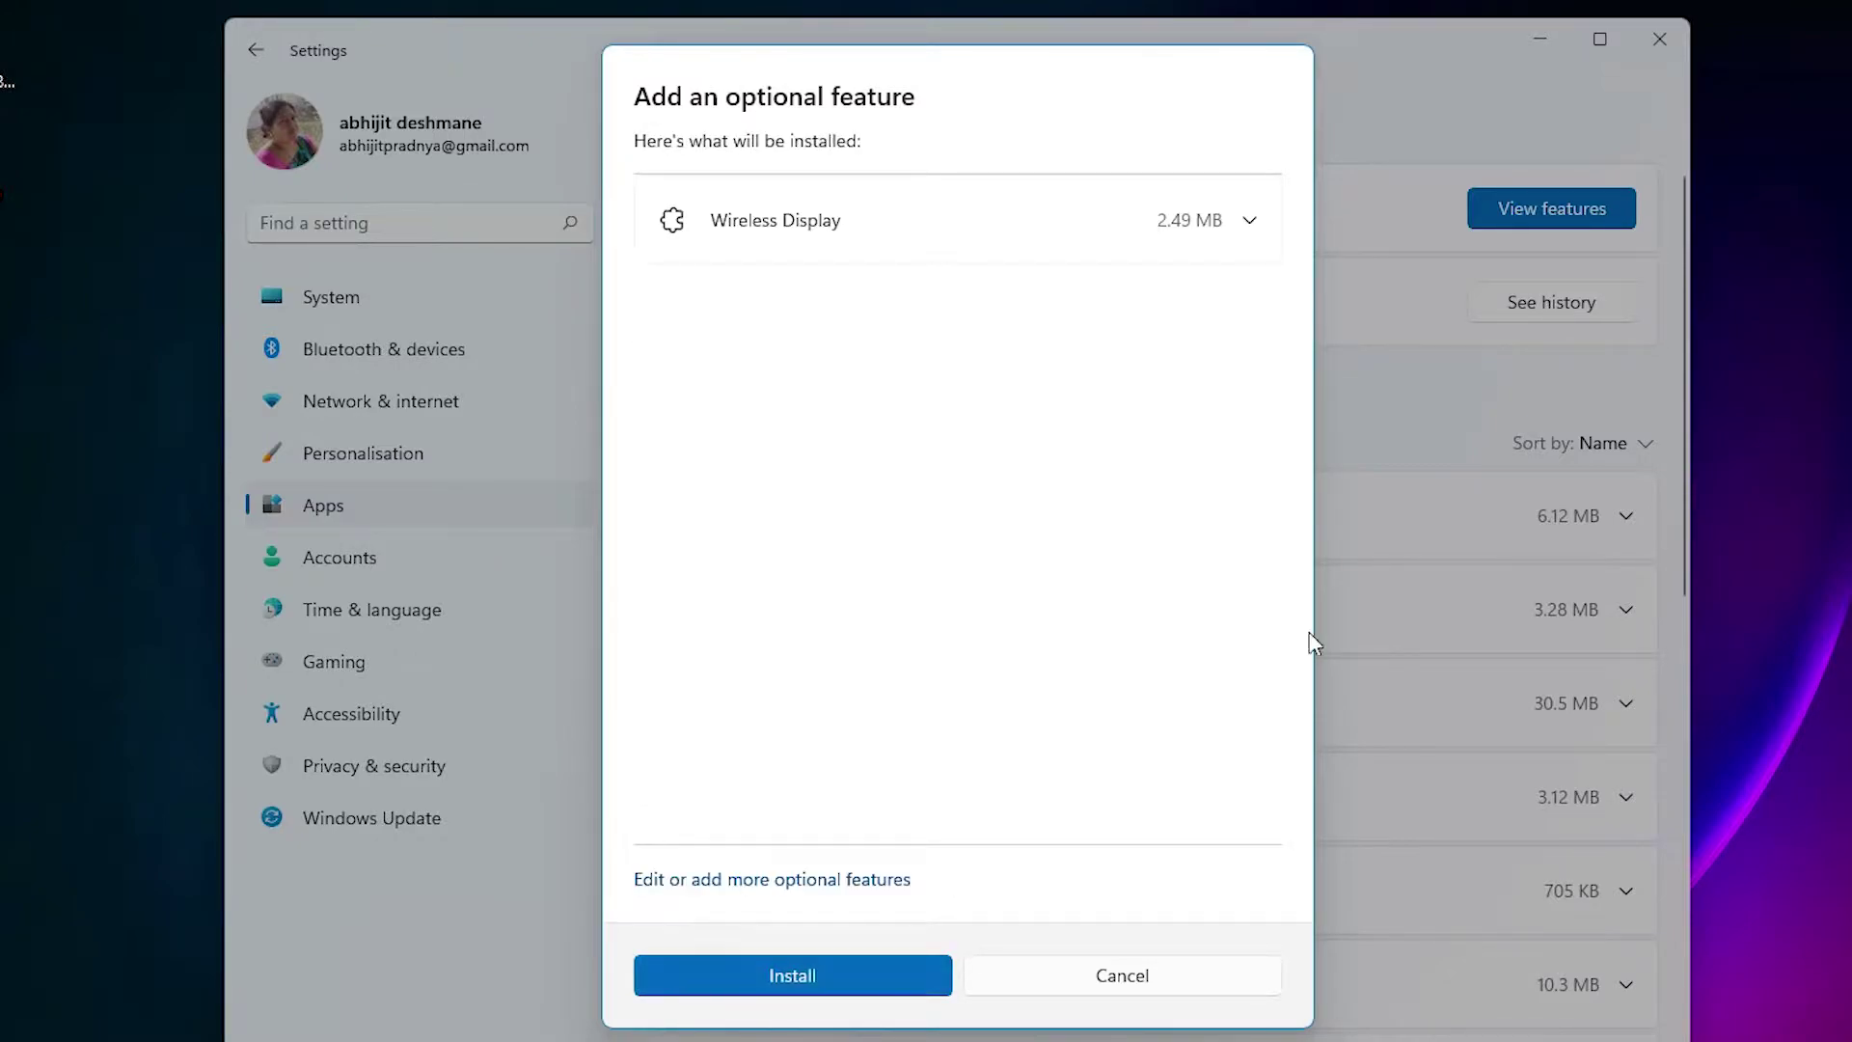
pyautogui.click(904, 966)
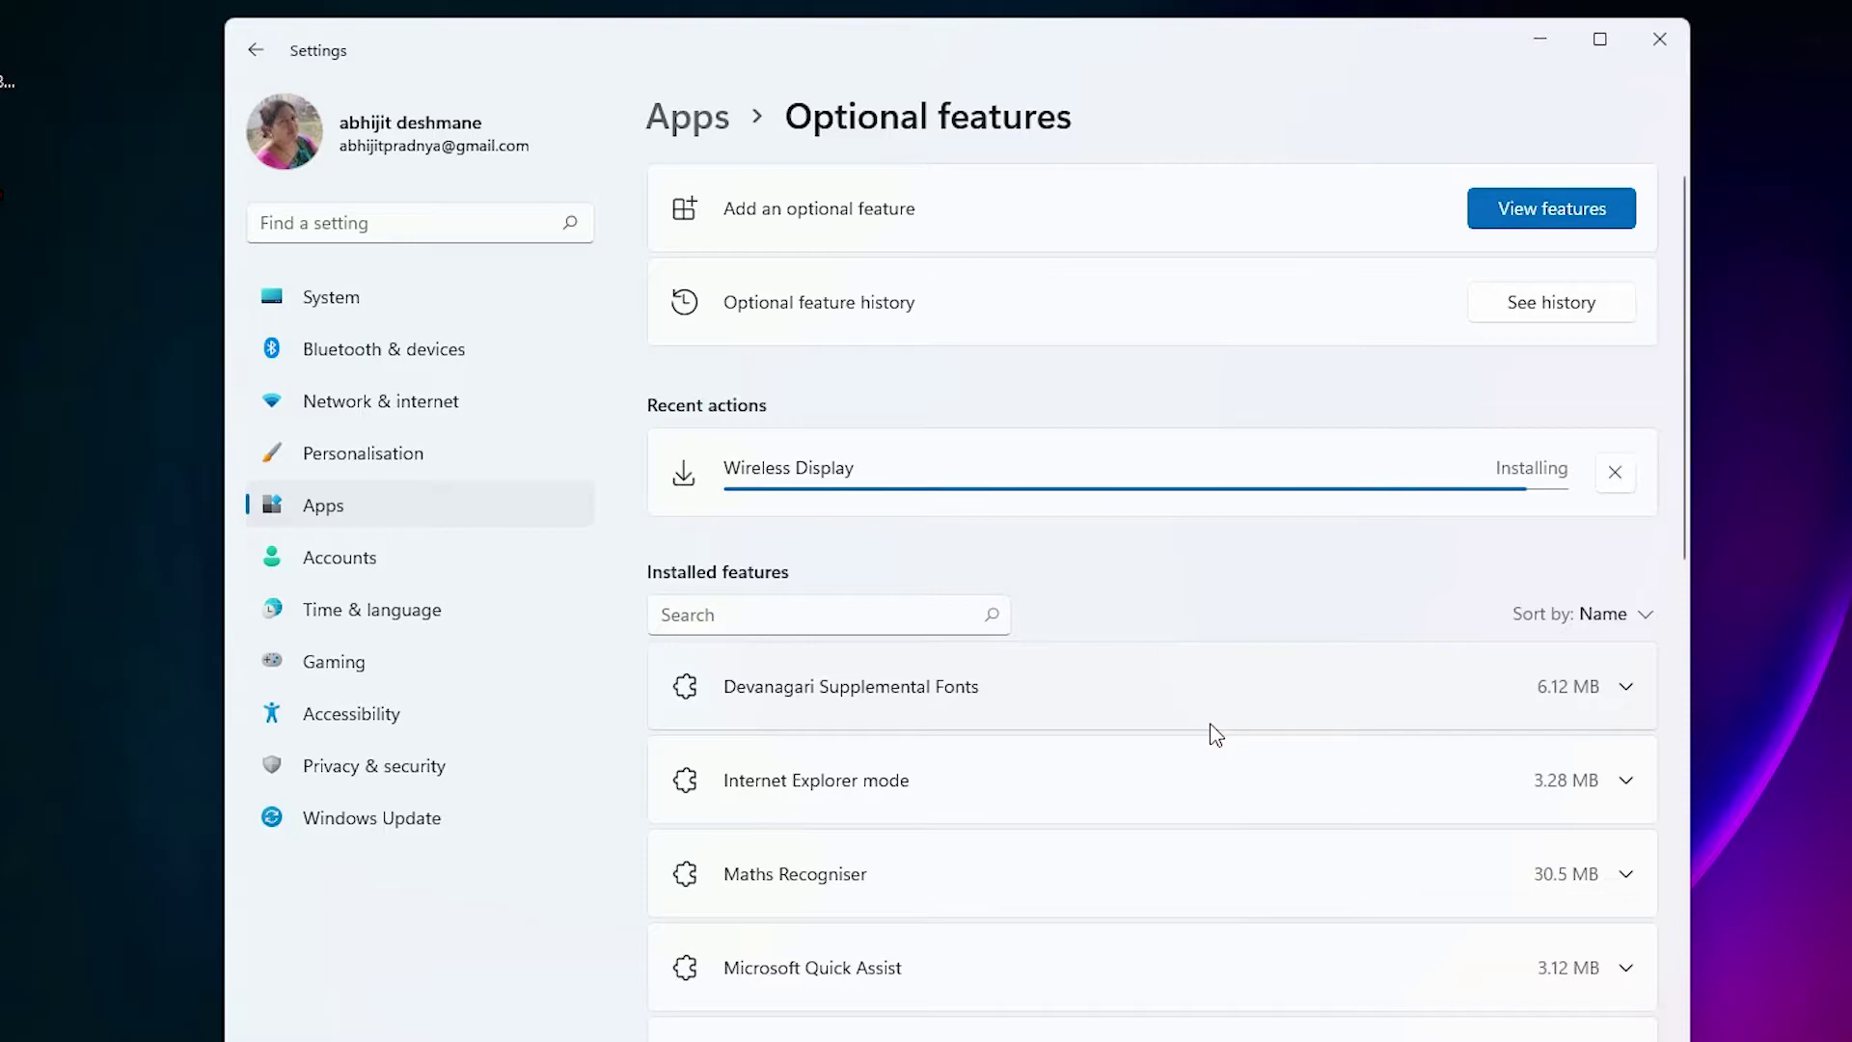
# Step: Expand Wireless Display under Installed features to show its 5.60 MB size and 17/10/2021 date
pyautogui.scroll(-6, 1207, 680)
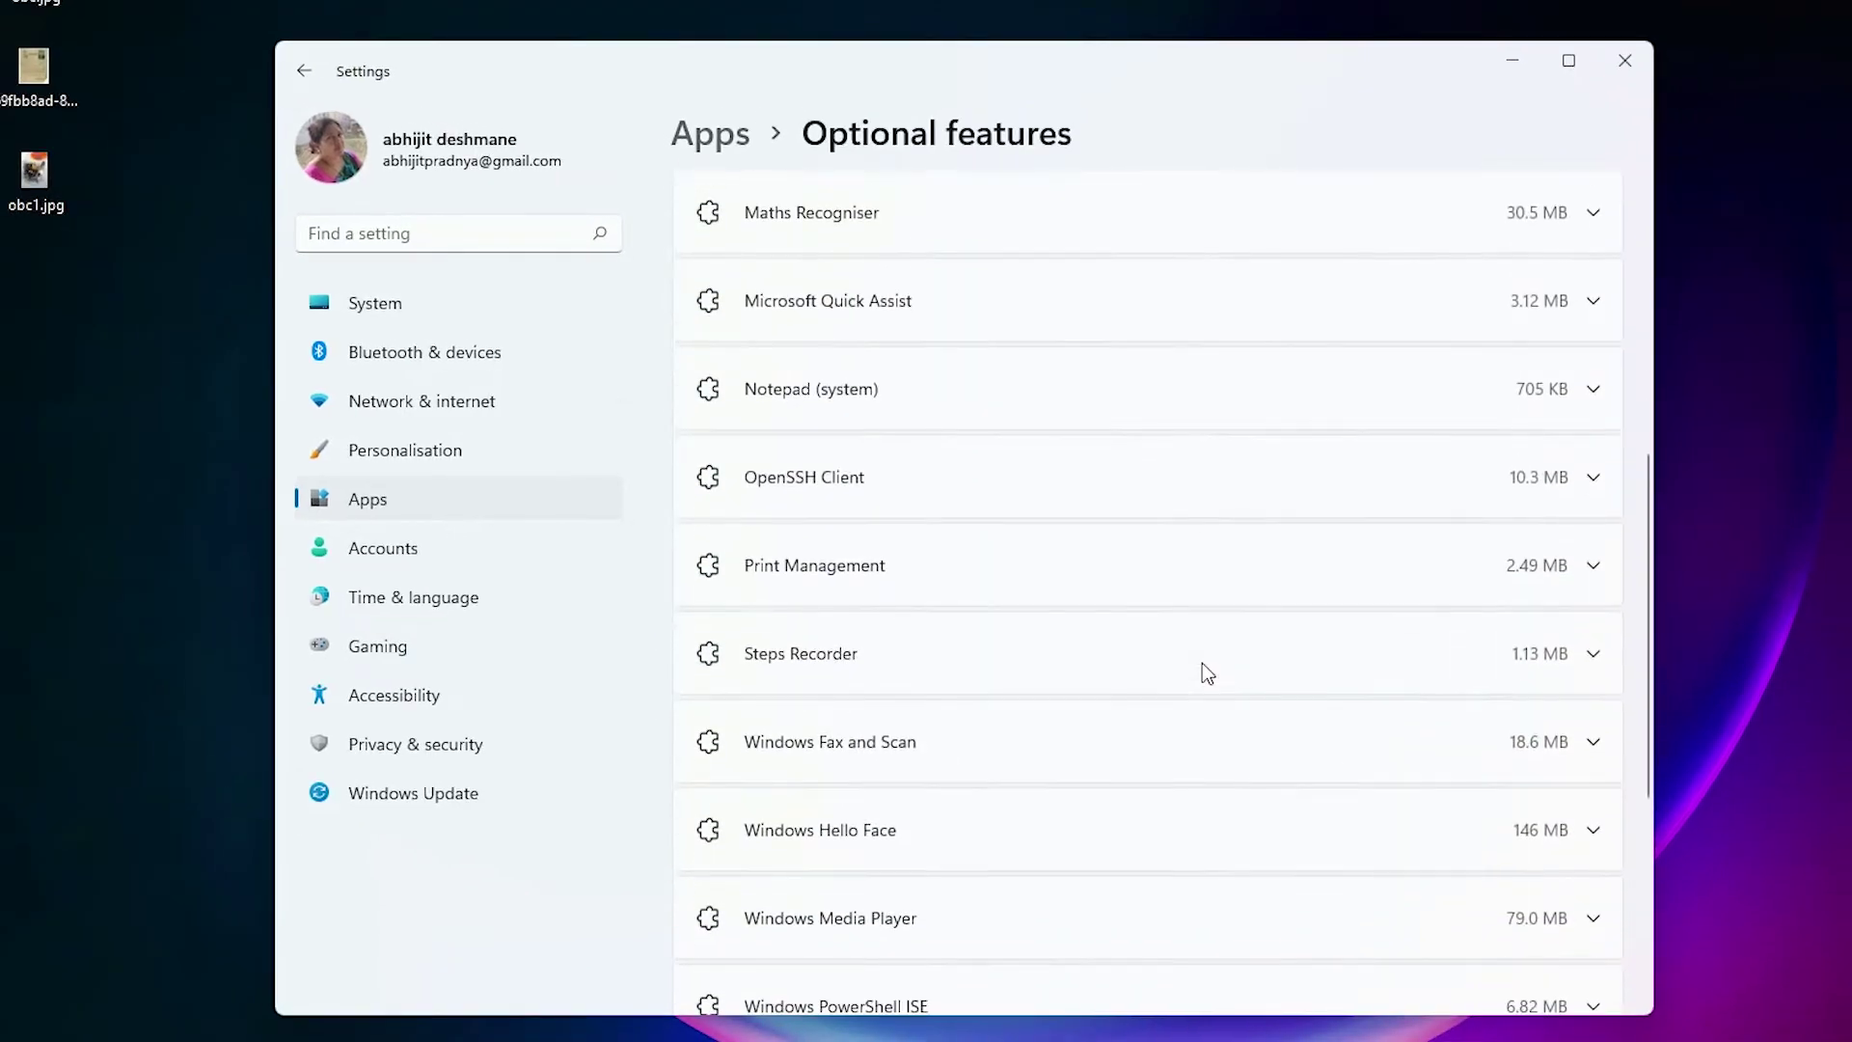
pyautogui.scroll(-1, 1208, 680)
pyautogui.scroll(-3, 1202, 662)
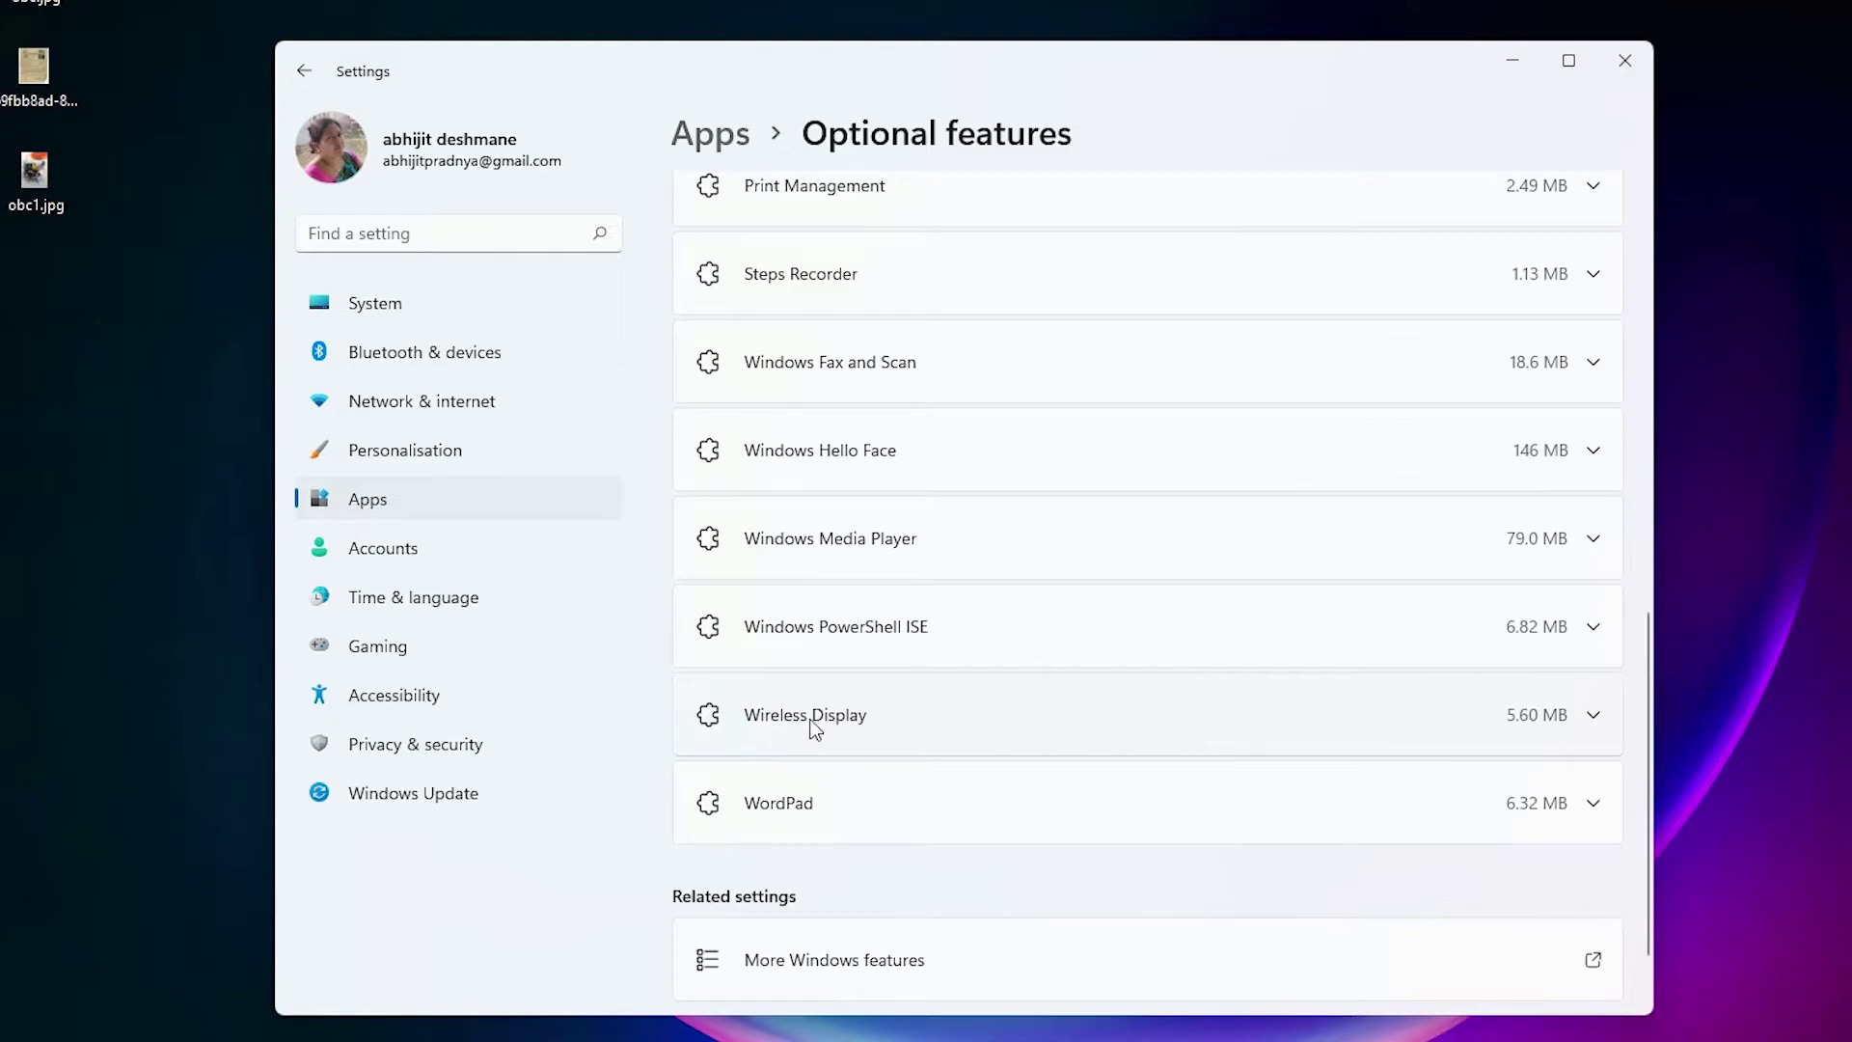
pyautogui.click(1132, 727)
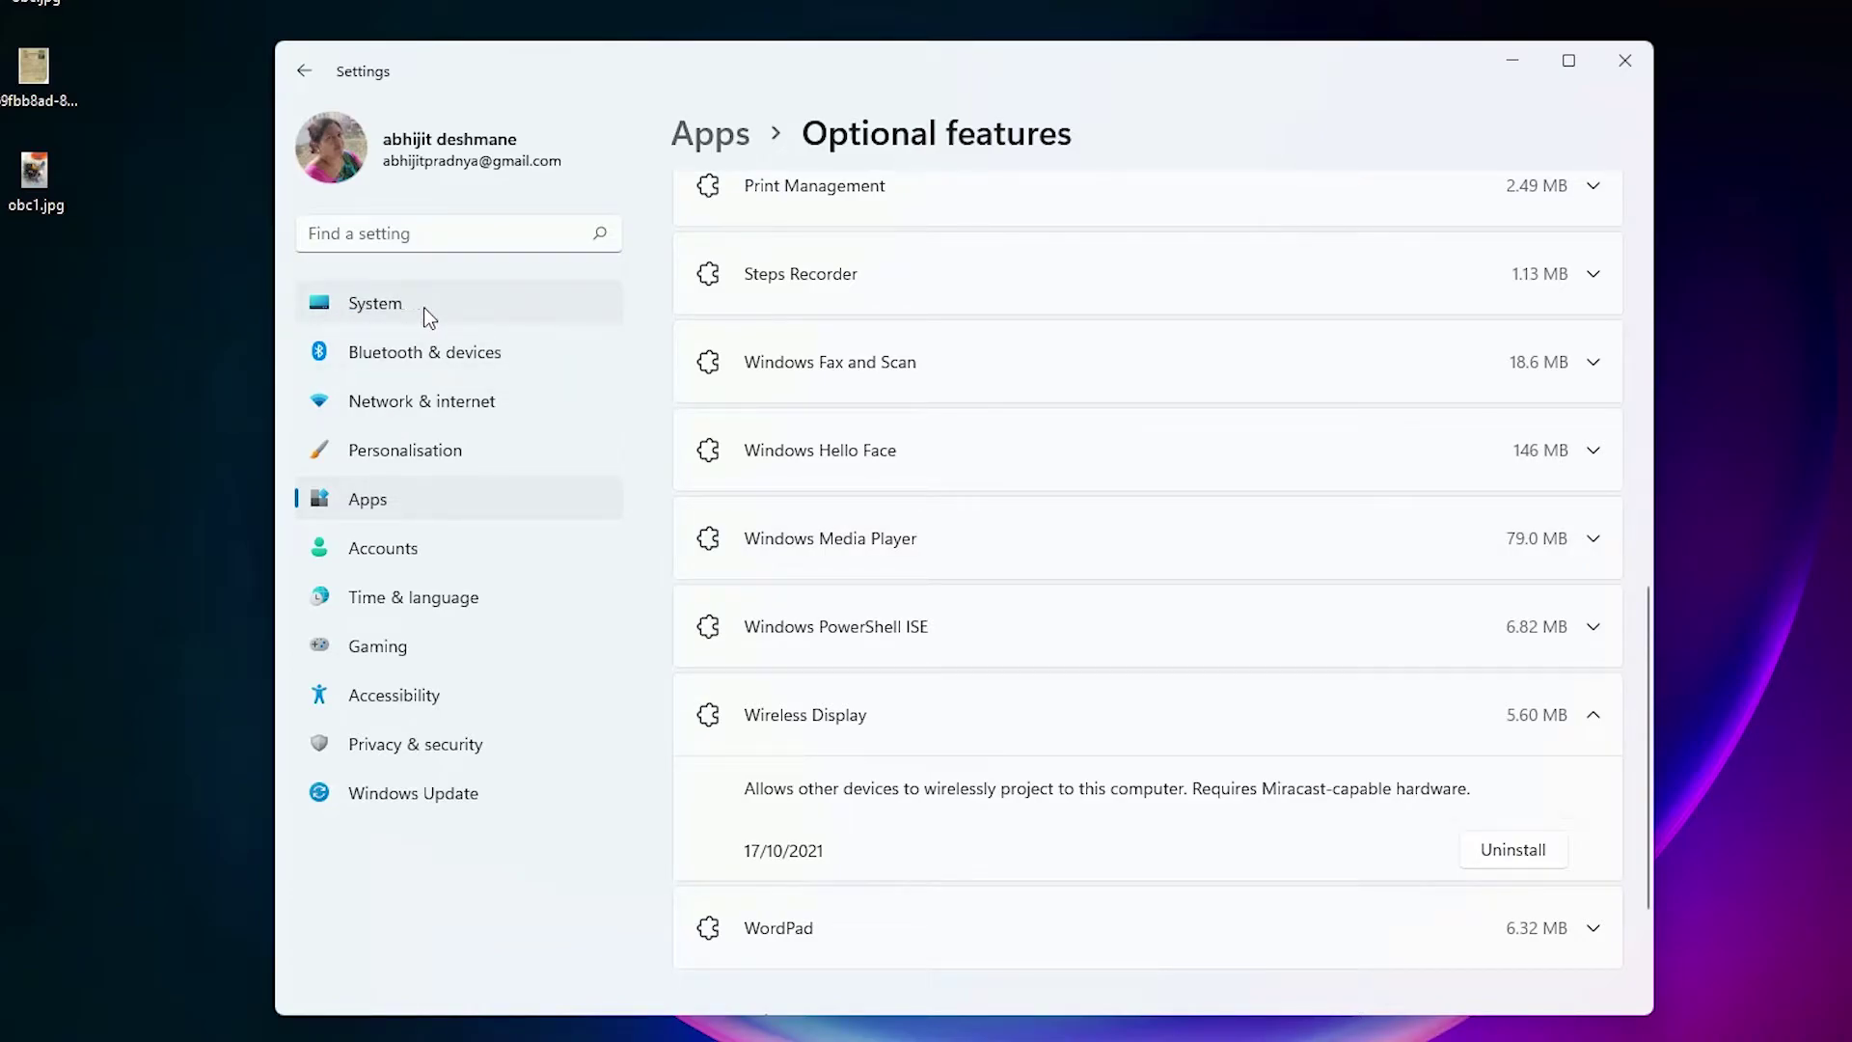
# Step: Go to System > Projecting to this PC, where projection is Always Off (Recommended)
pyautogui.click(378, 307)
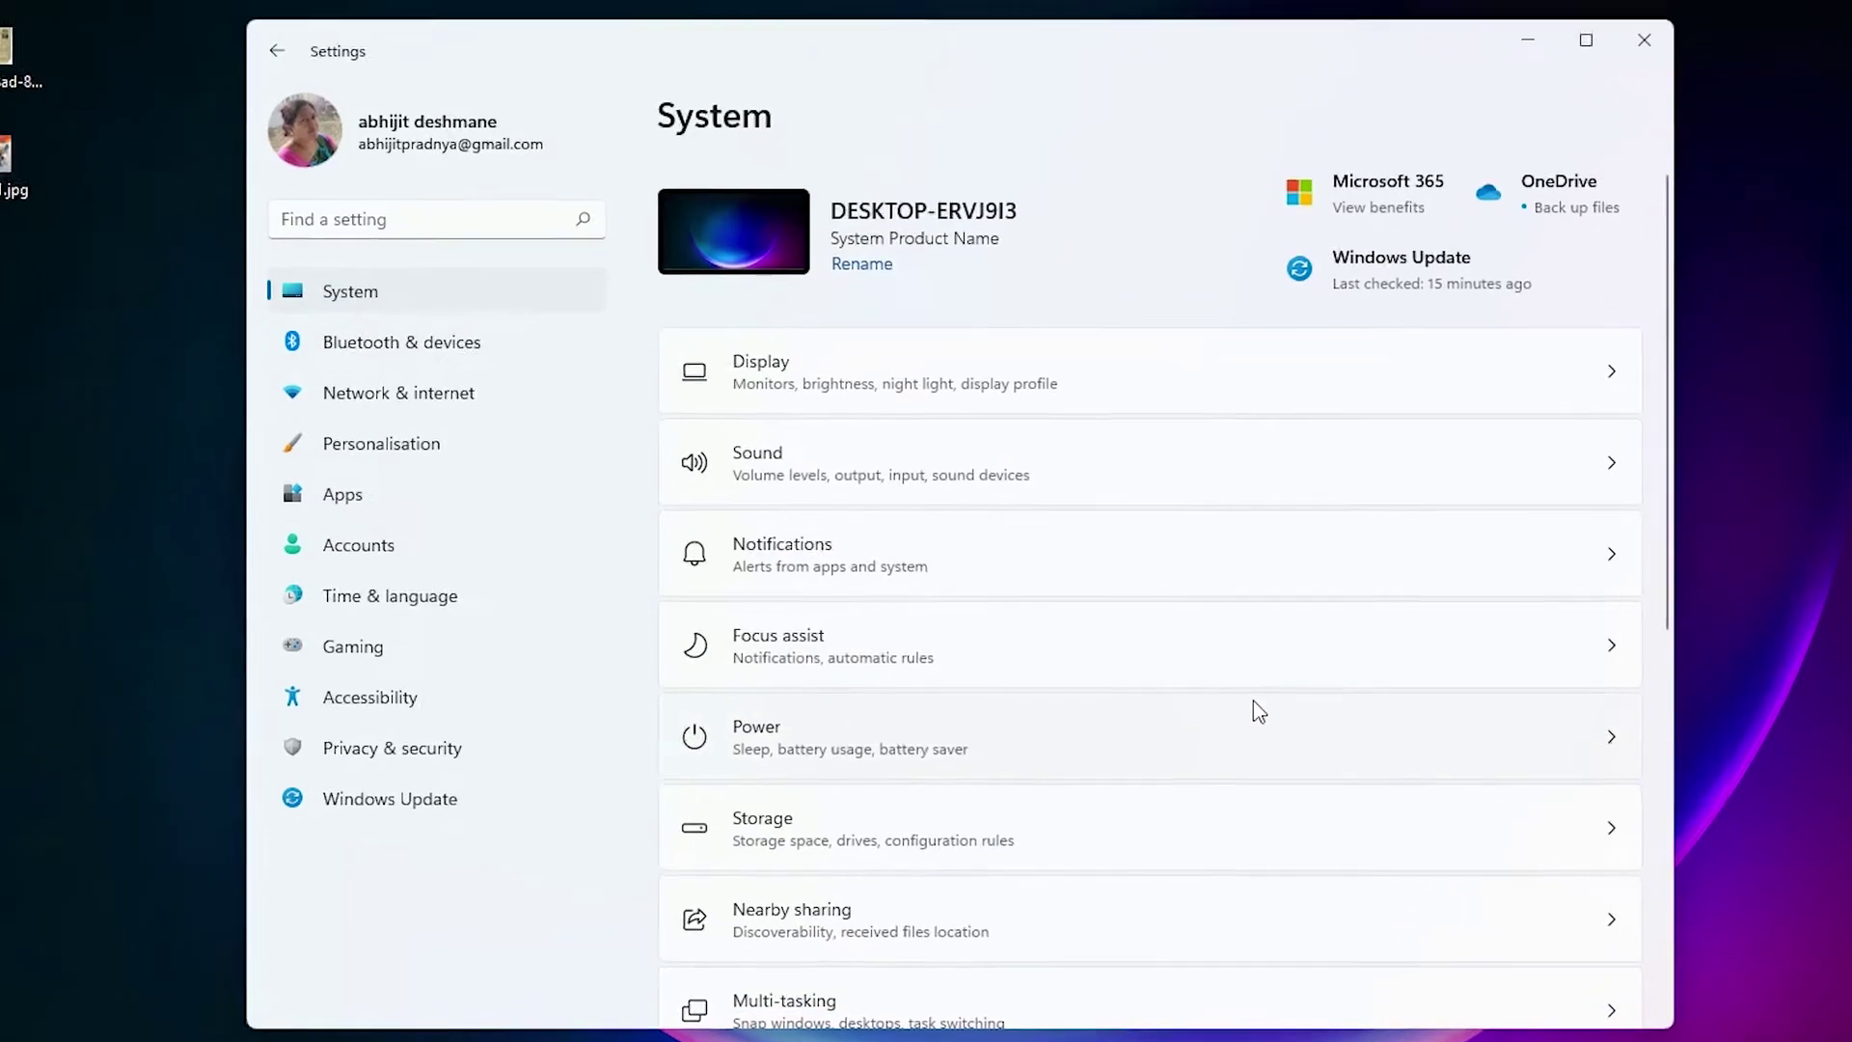
pyautogui.scroll(-5, 1259, 711)
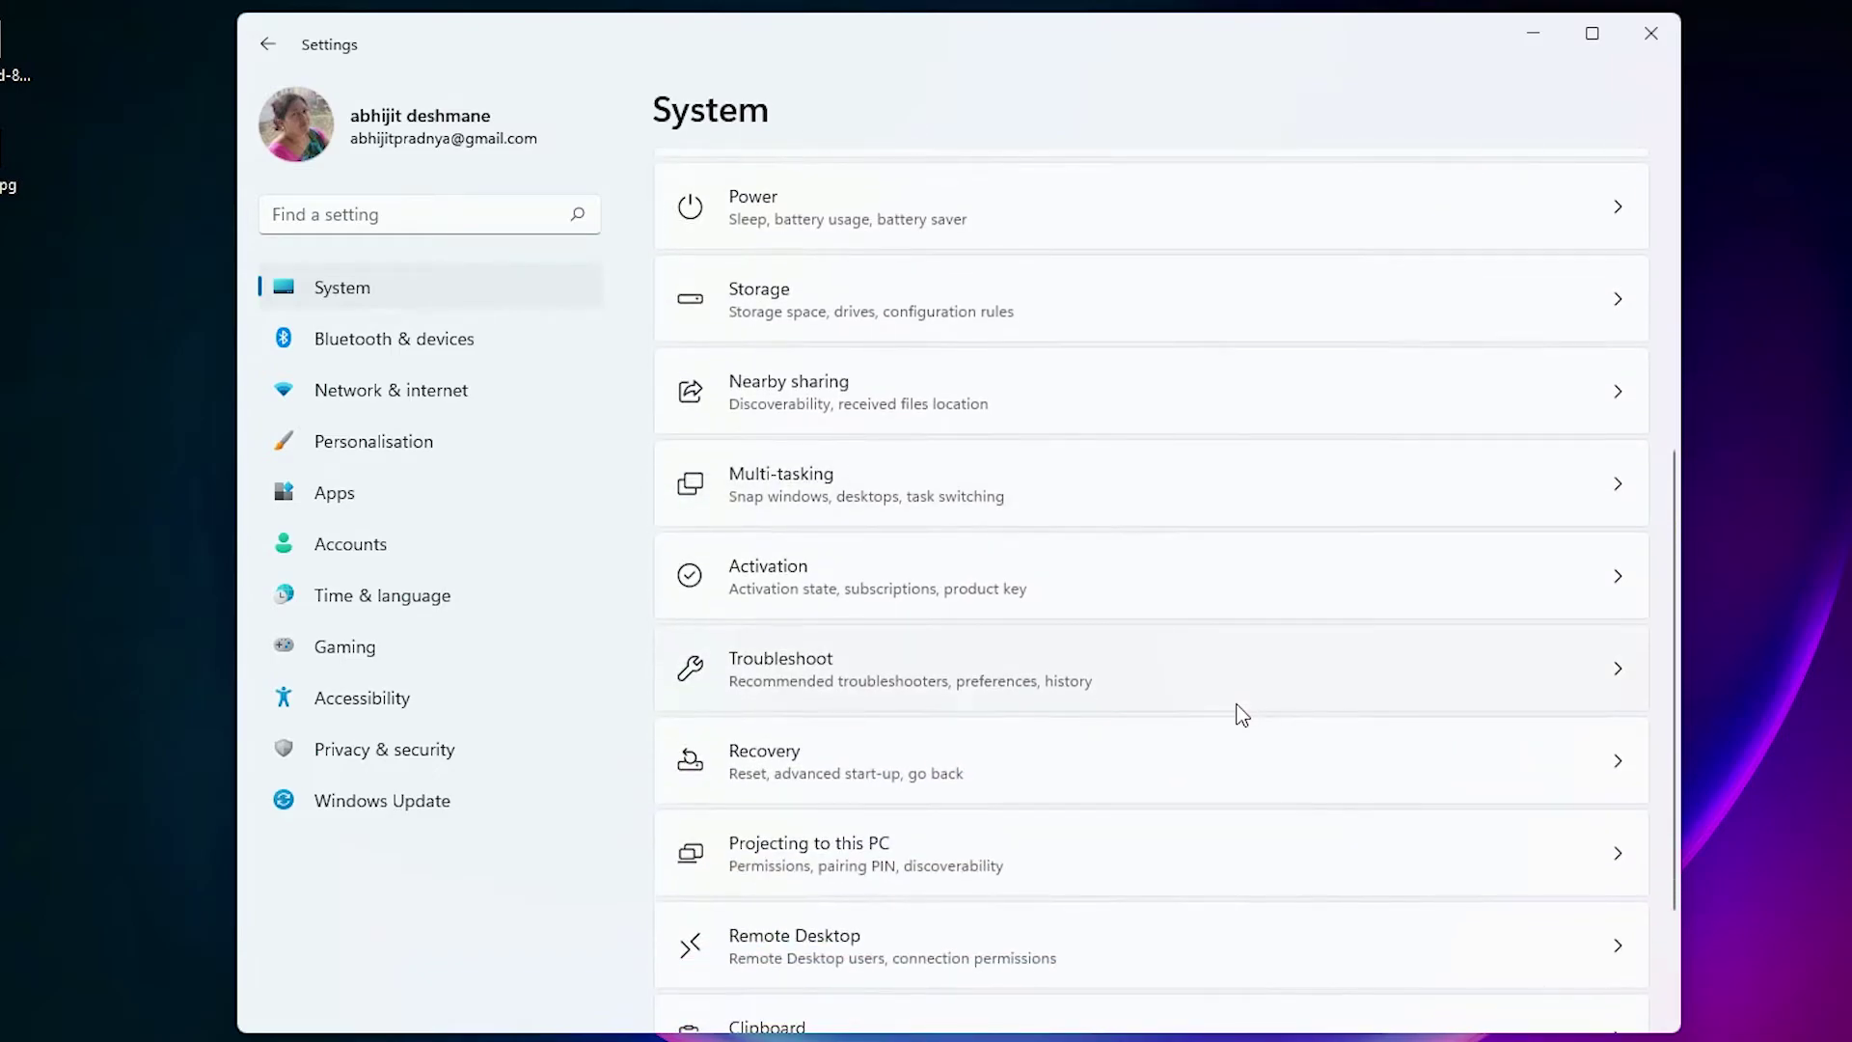
pyautogui.scroll(-1, 867, 873)
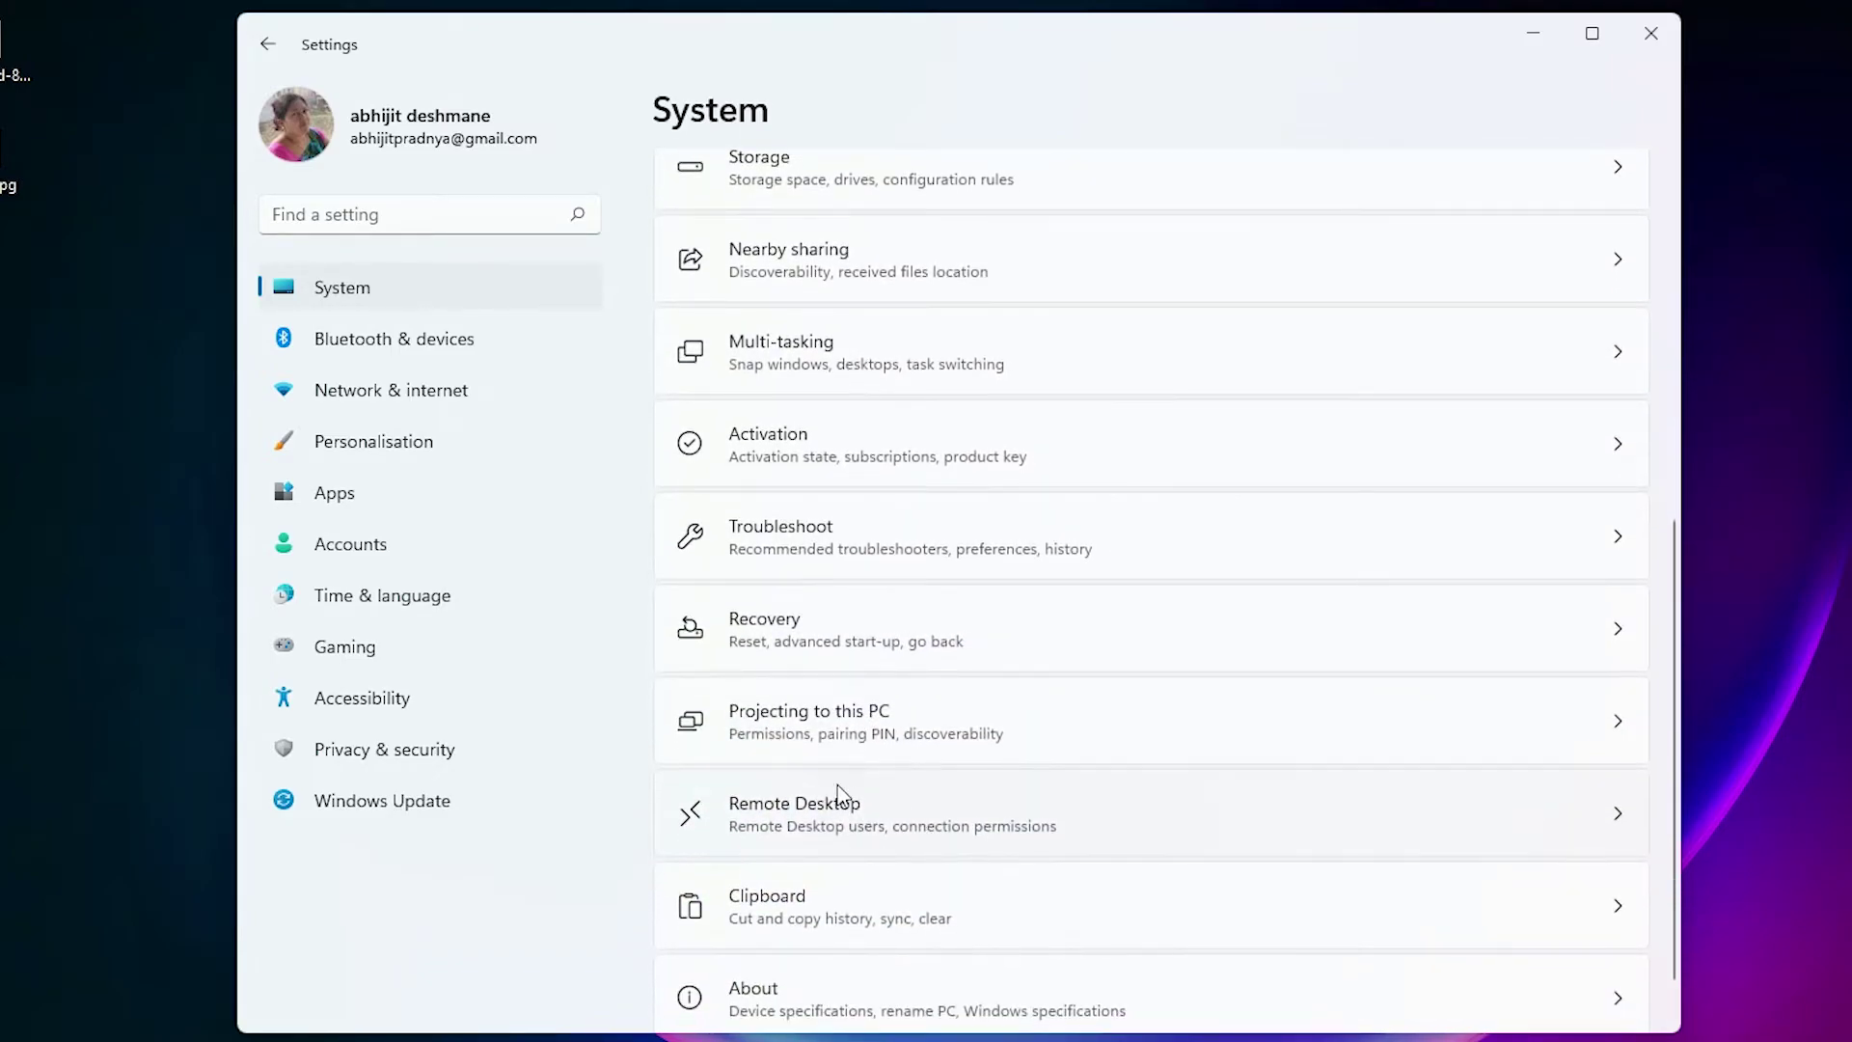
pyautogui.click(854, 733)
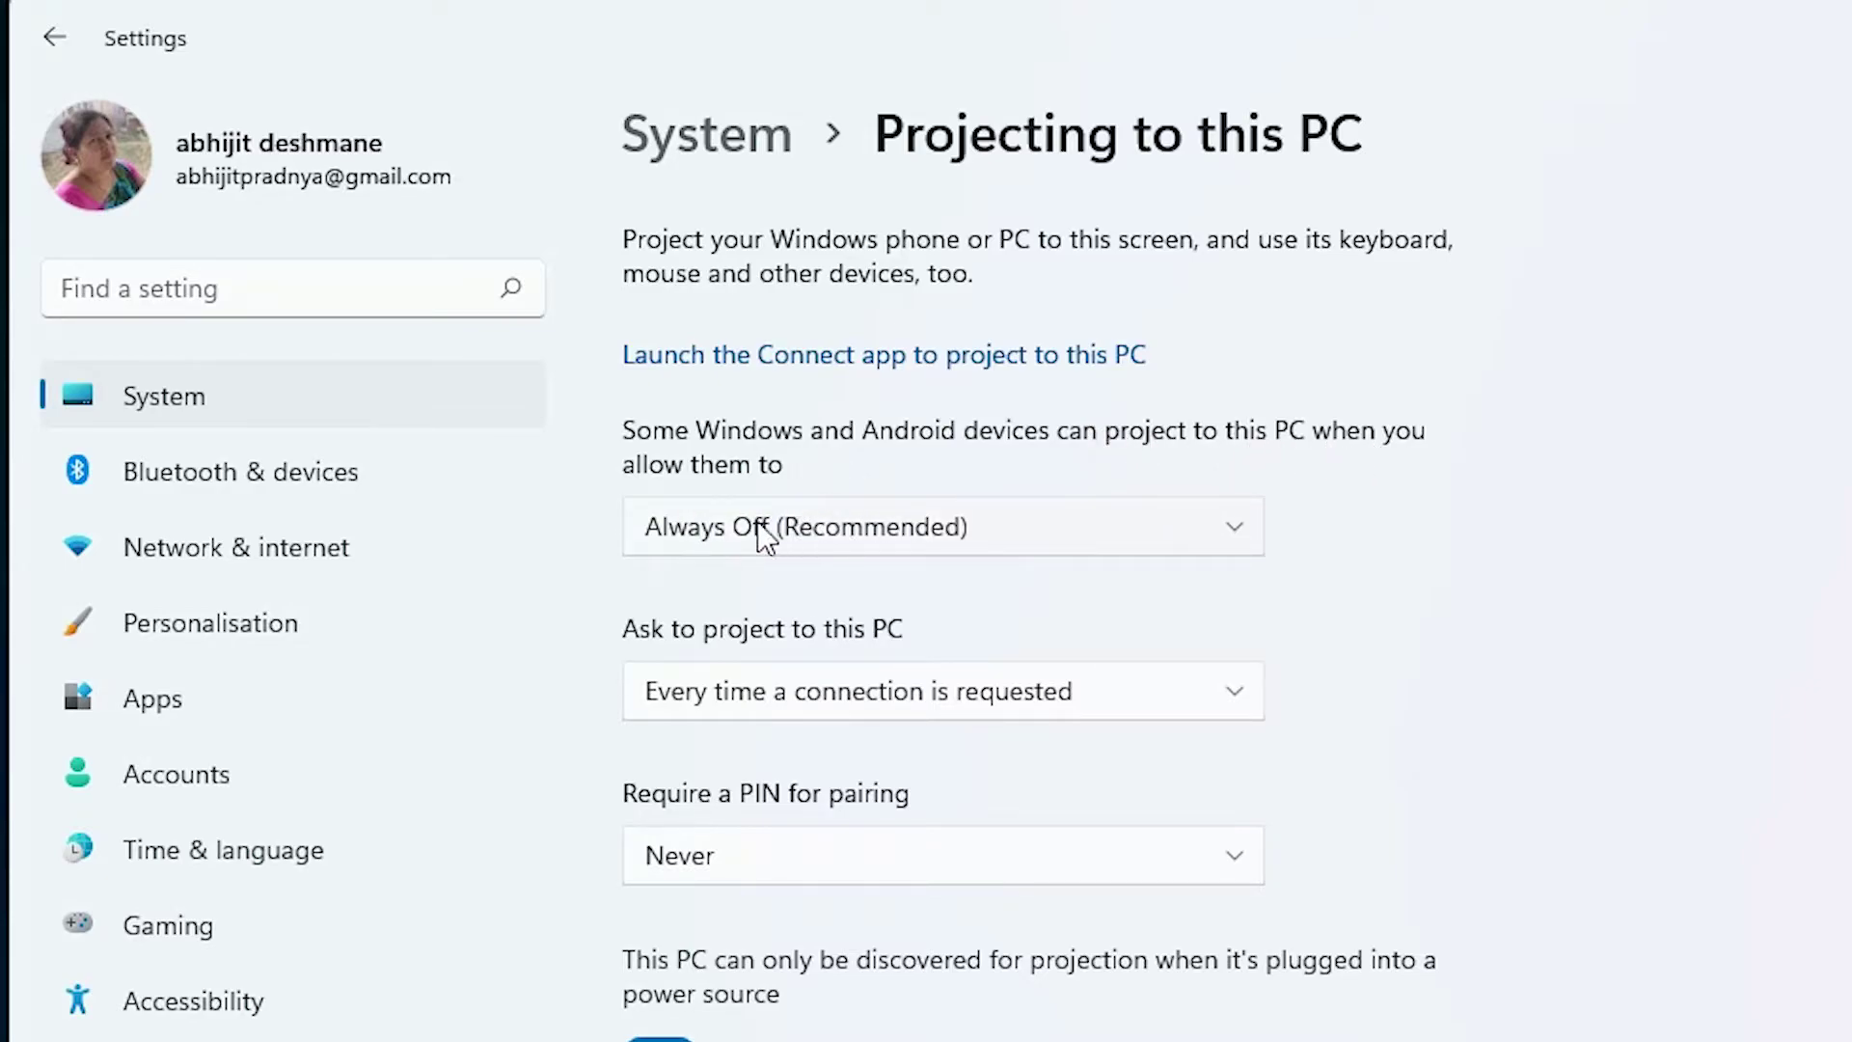
# Step: Set projection to this PC to Available everywhere and launch the Connect app
pyautogui.click(1045, 529)
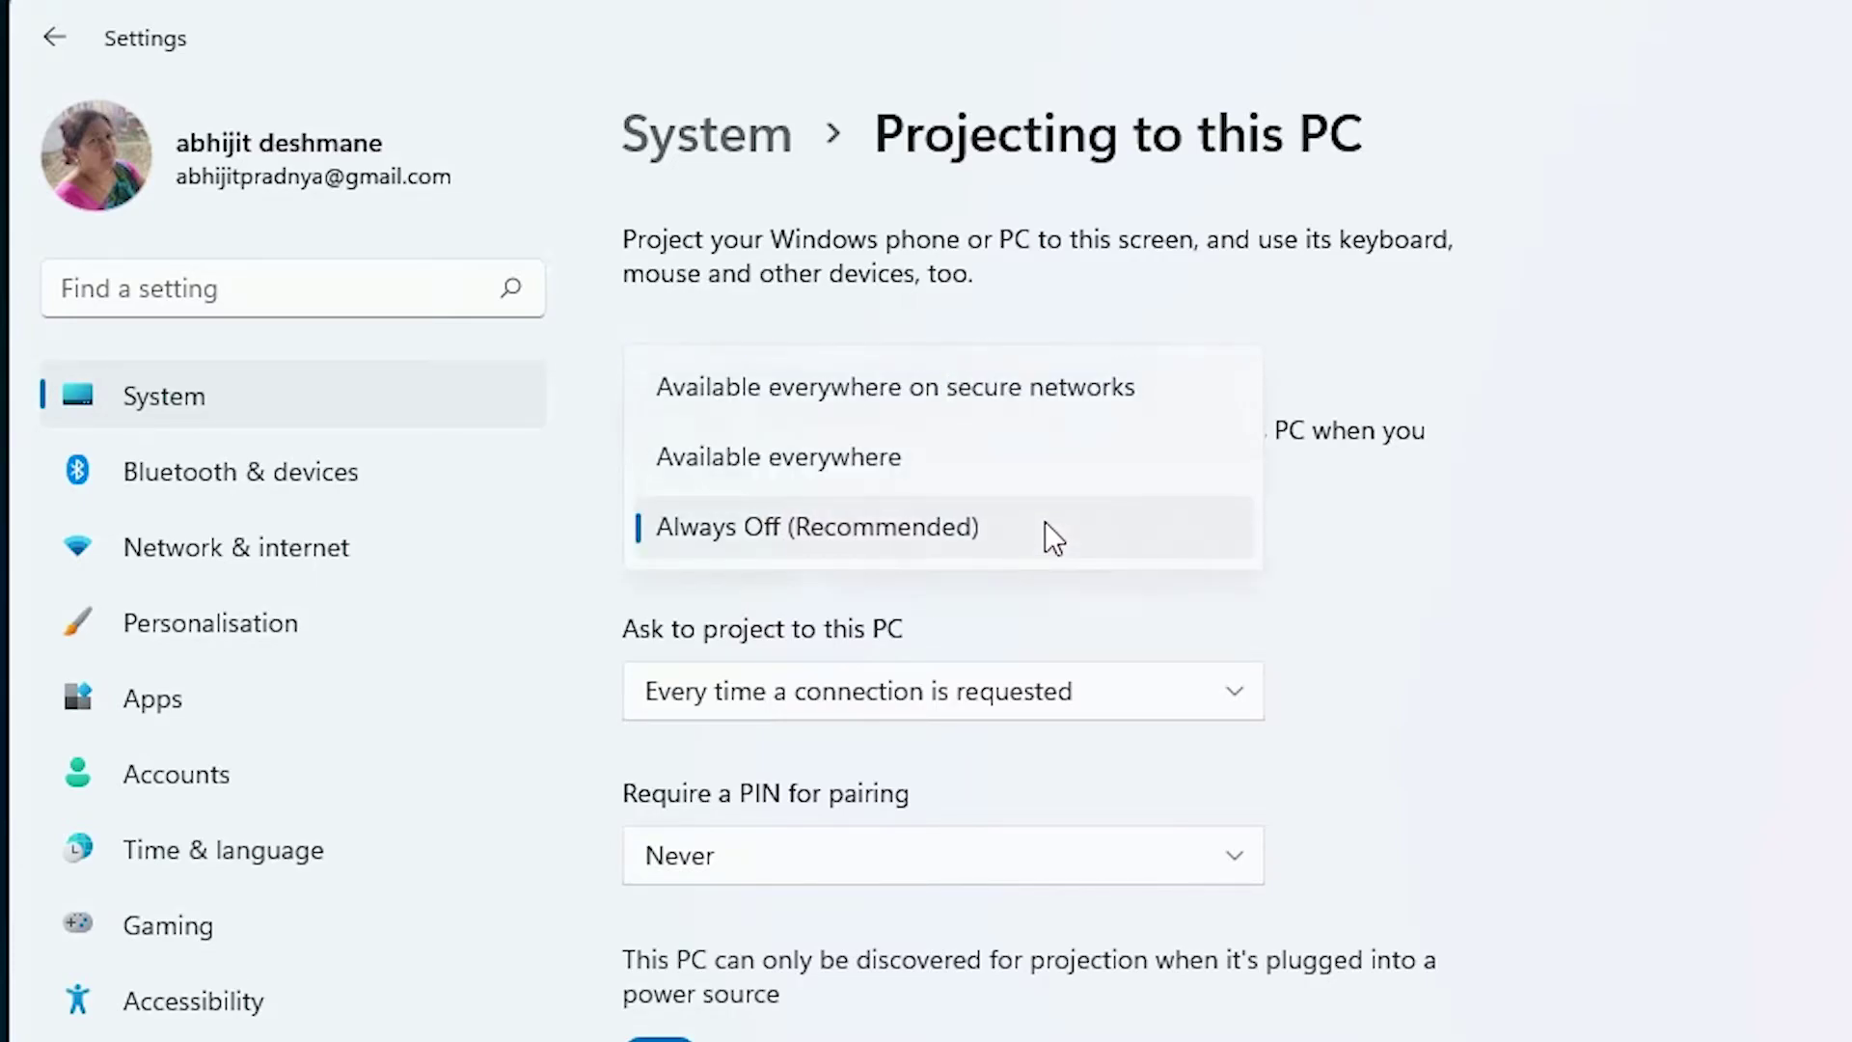
pyautogui.click(881, 470)
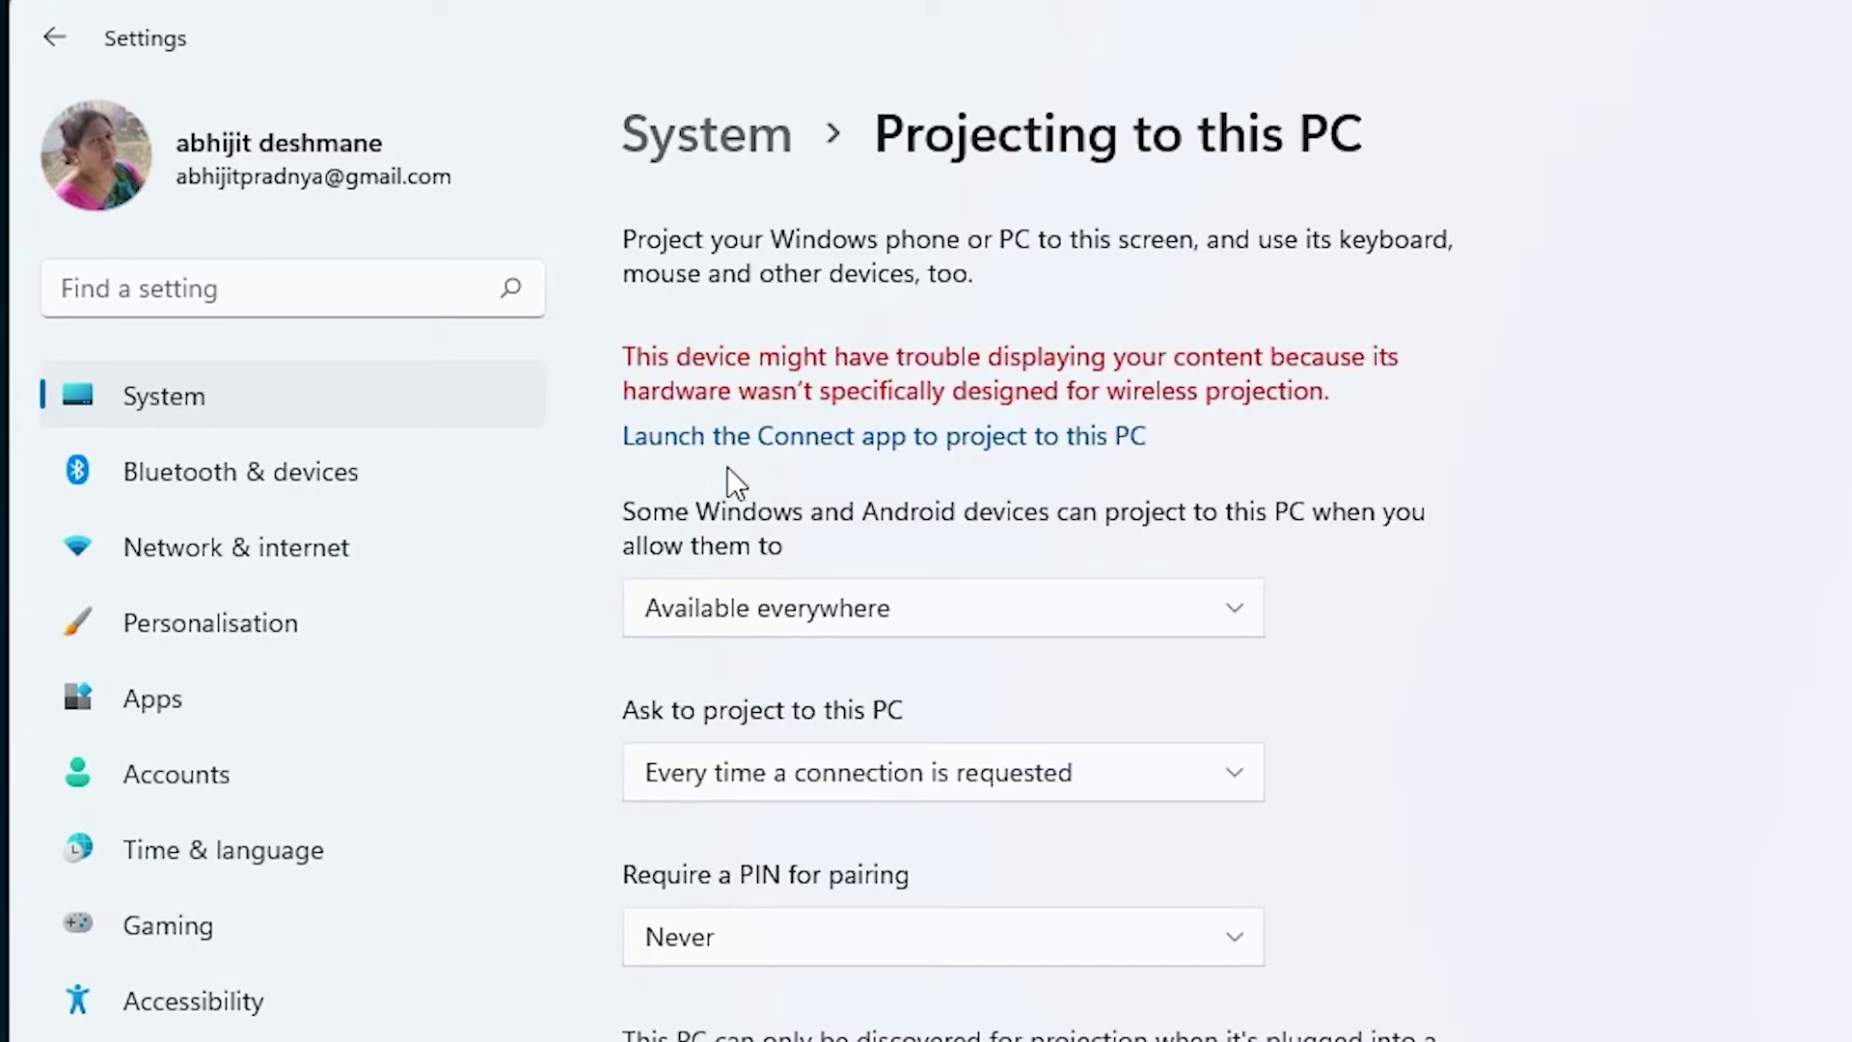
pyautogui.click(1086, 450)
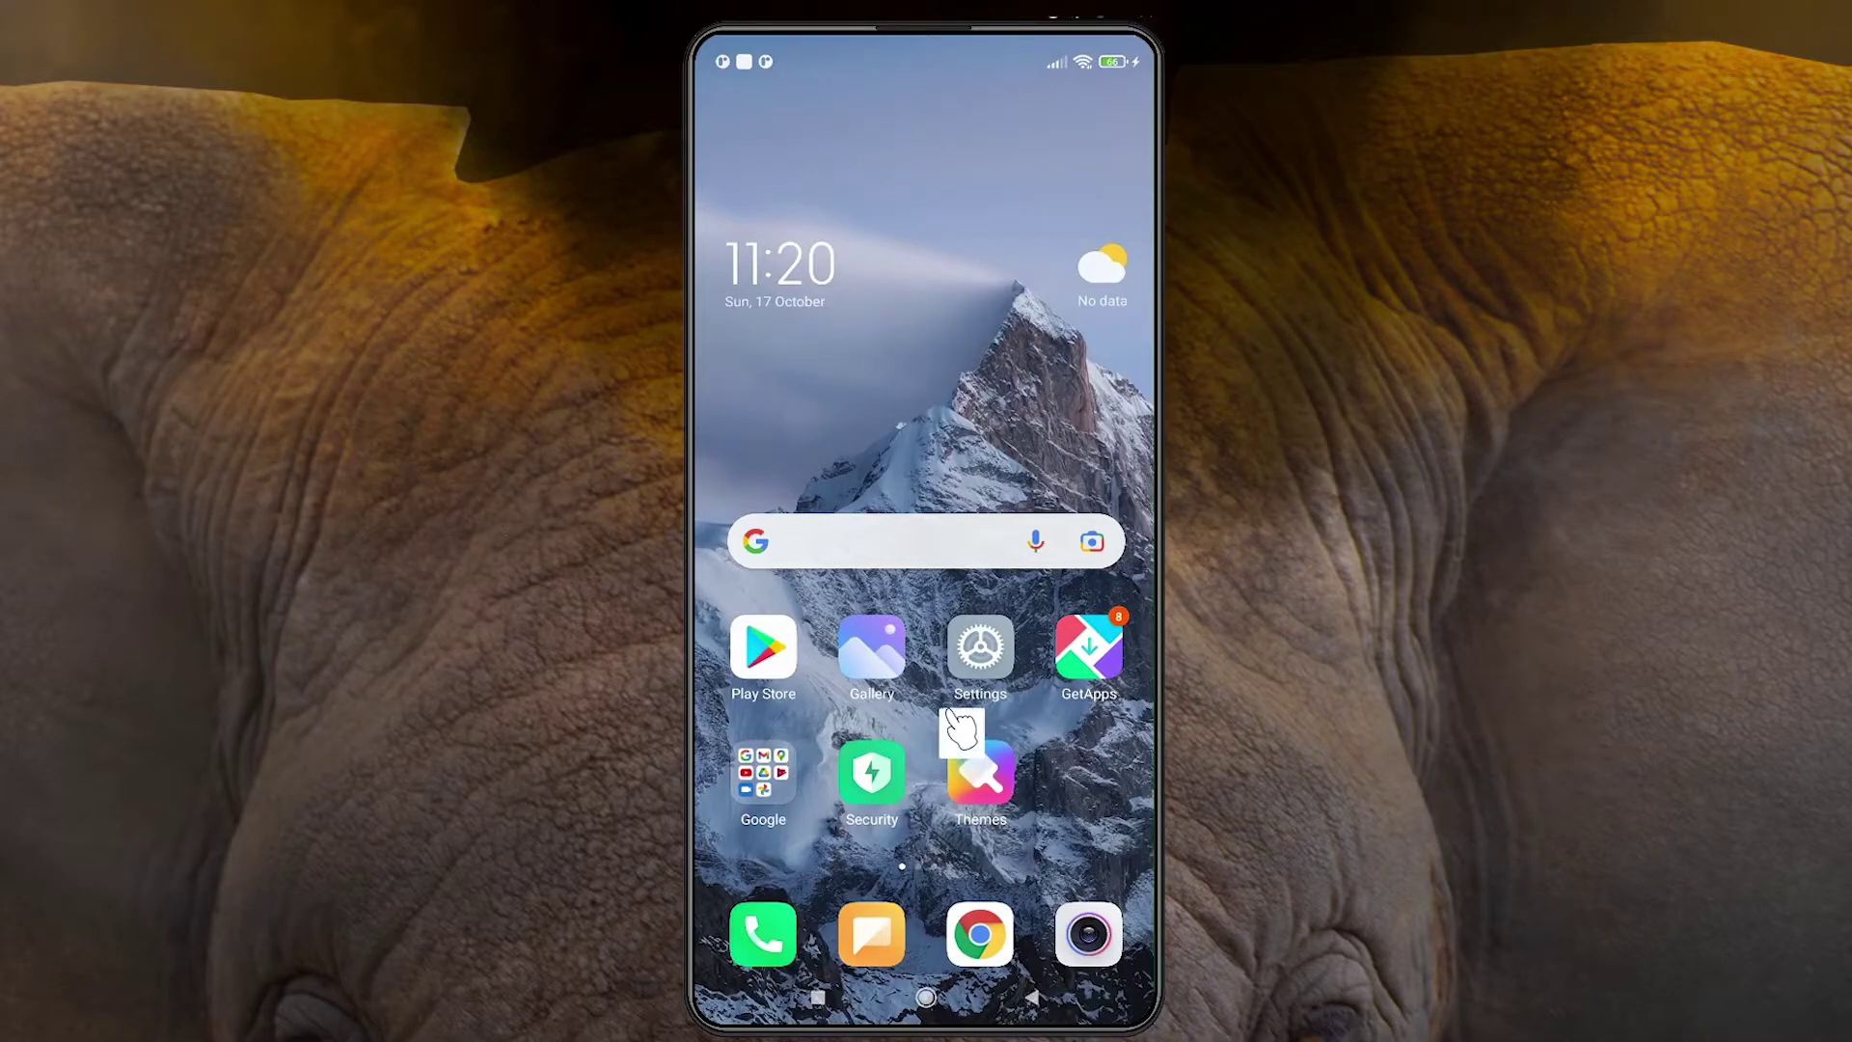
# Step: On the phone, go to Settings > Connection & sharing > Cast
pyautogui.click(999, 646)
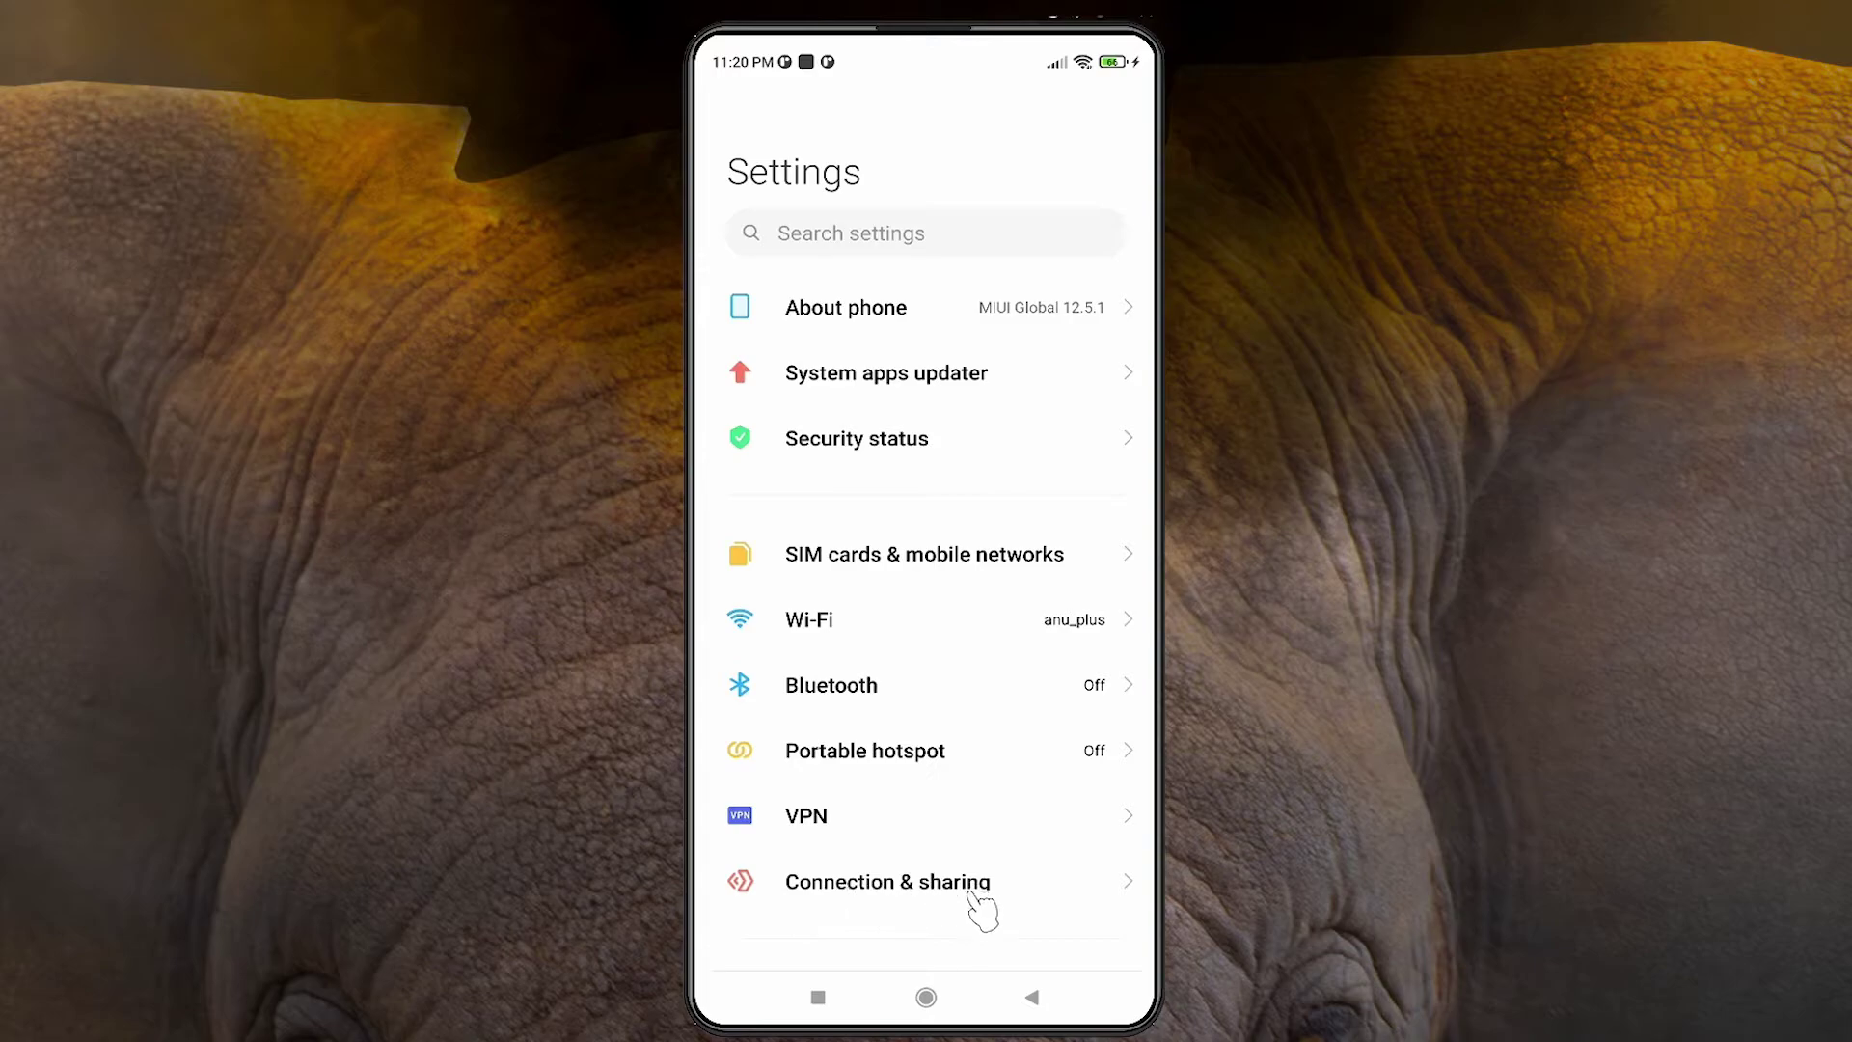
pyautogui.moveTo(982, 901); pyautogui.dragTo(964, 706)
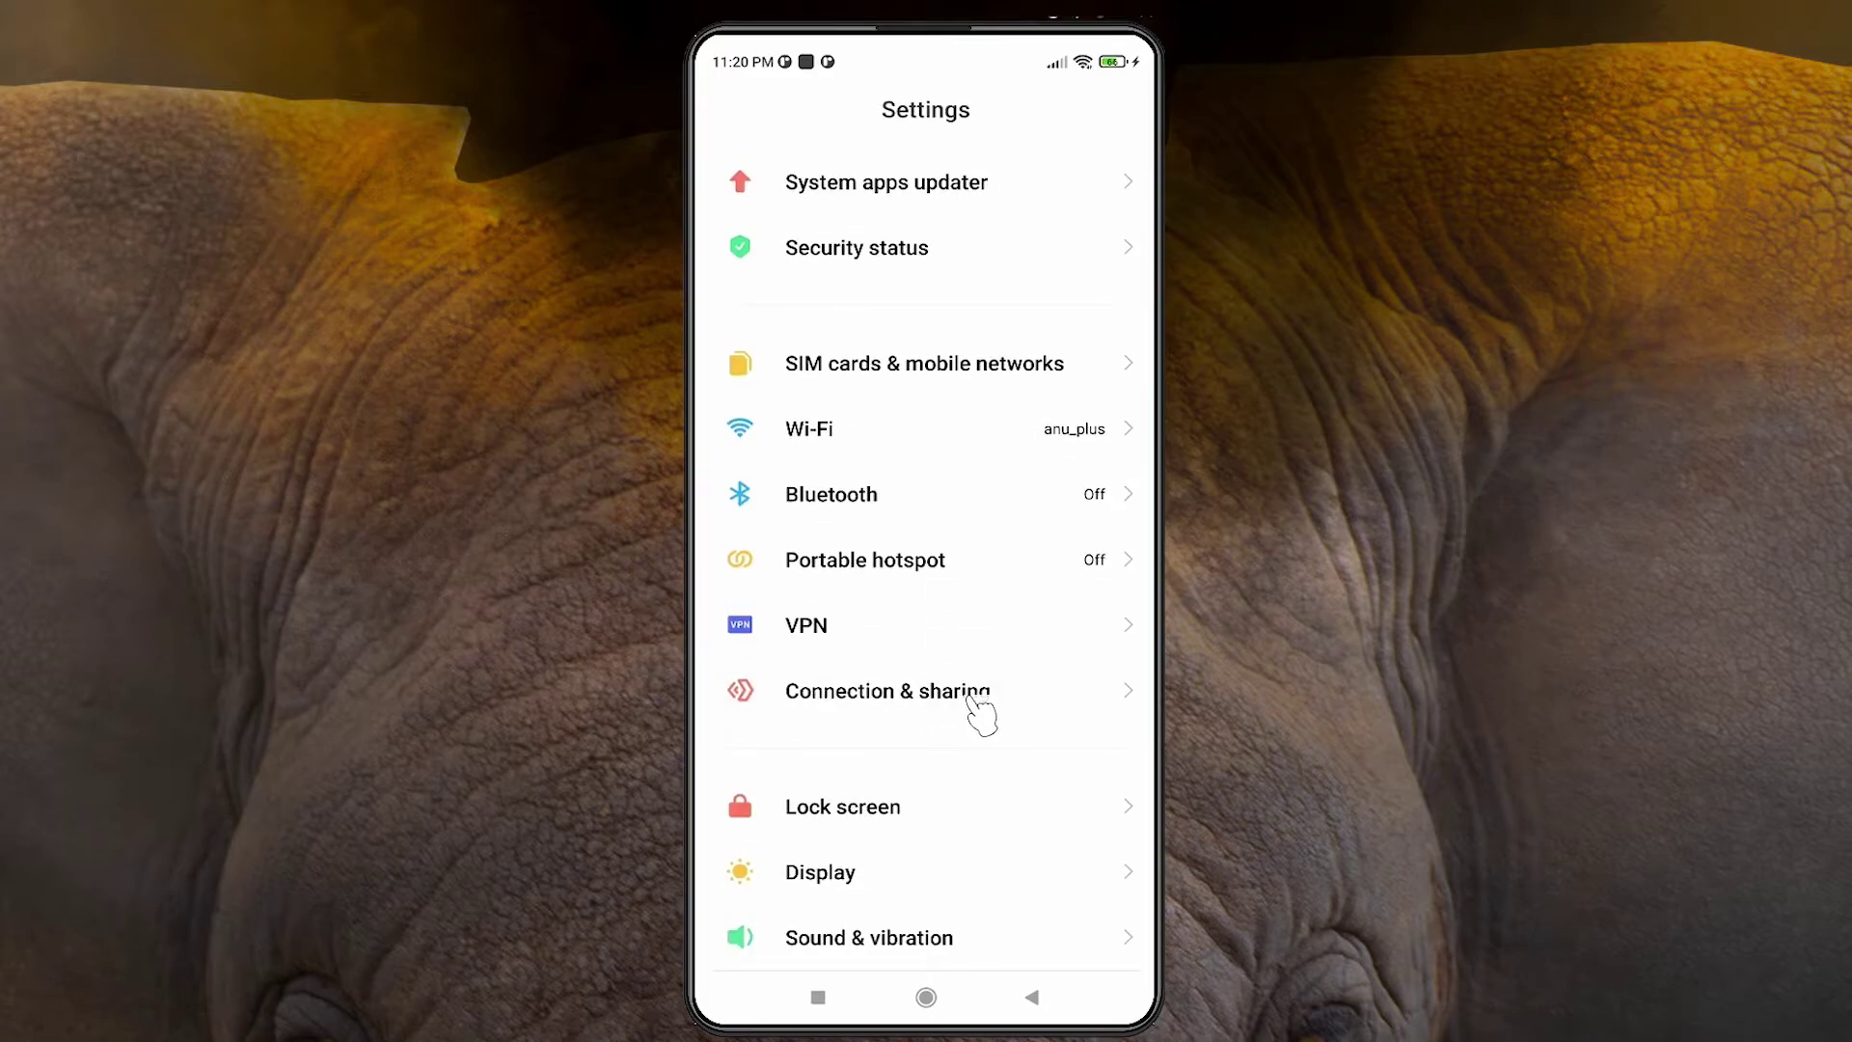
pyautogui.click(977, 699)
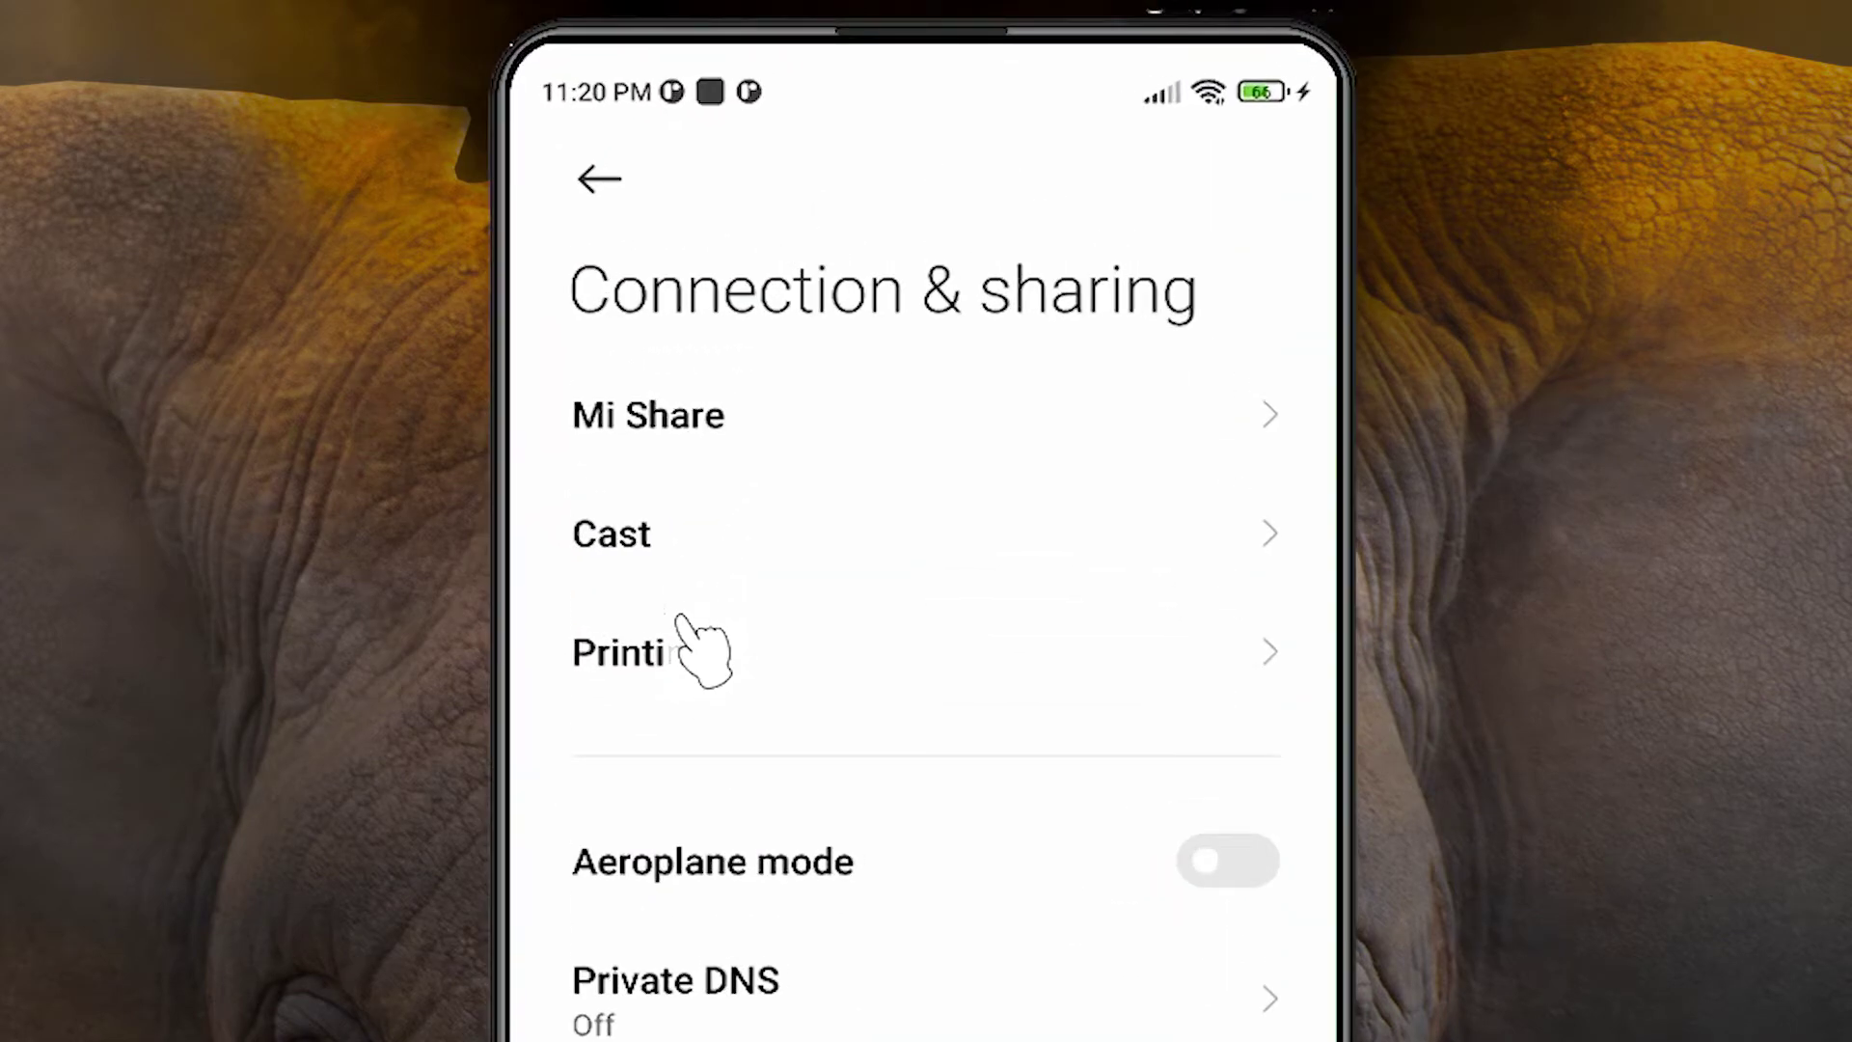
pyautogui.click(648, 542)
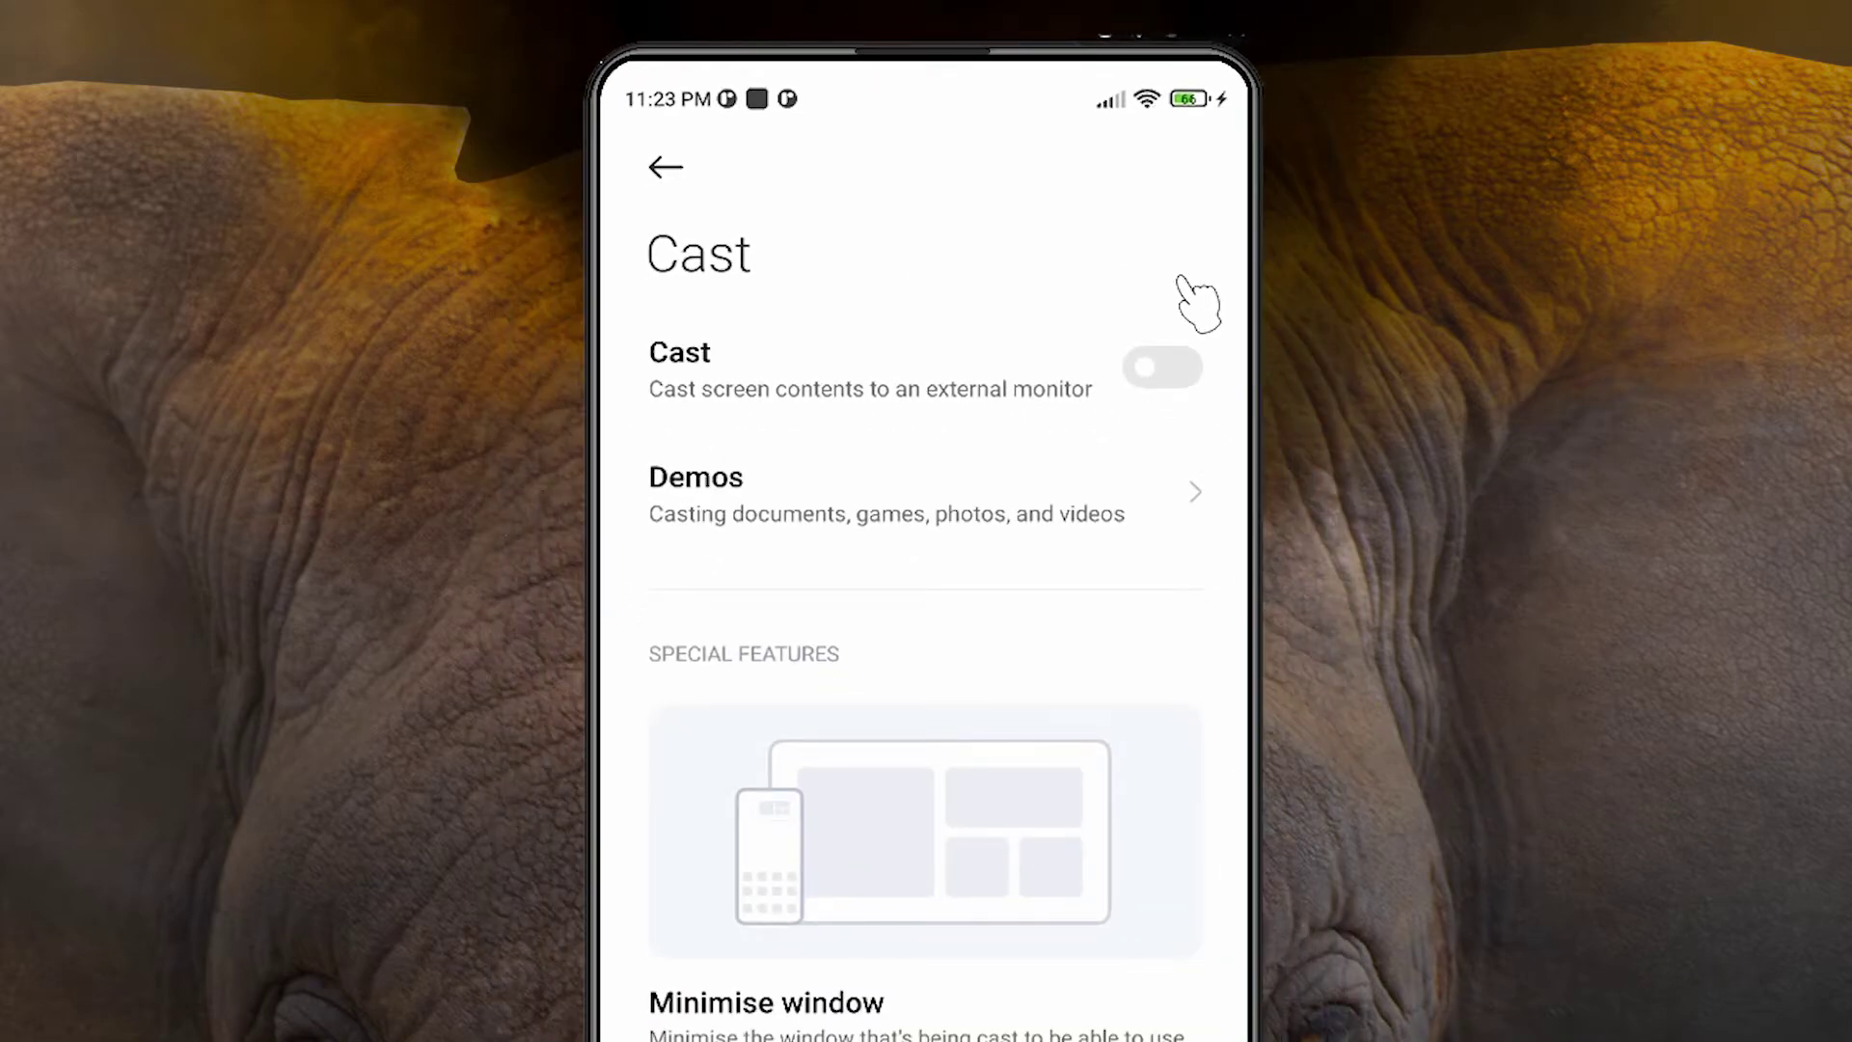
# Step: Enable casting, give Cast location access all the time, and turn on Wi-Fi, Bluetooth and location
pyautogui.click(1172, 367)
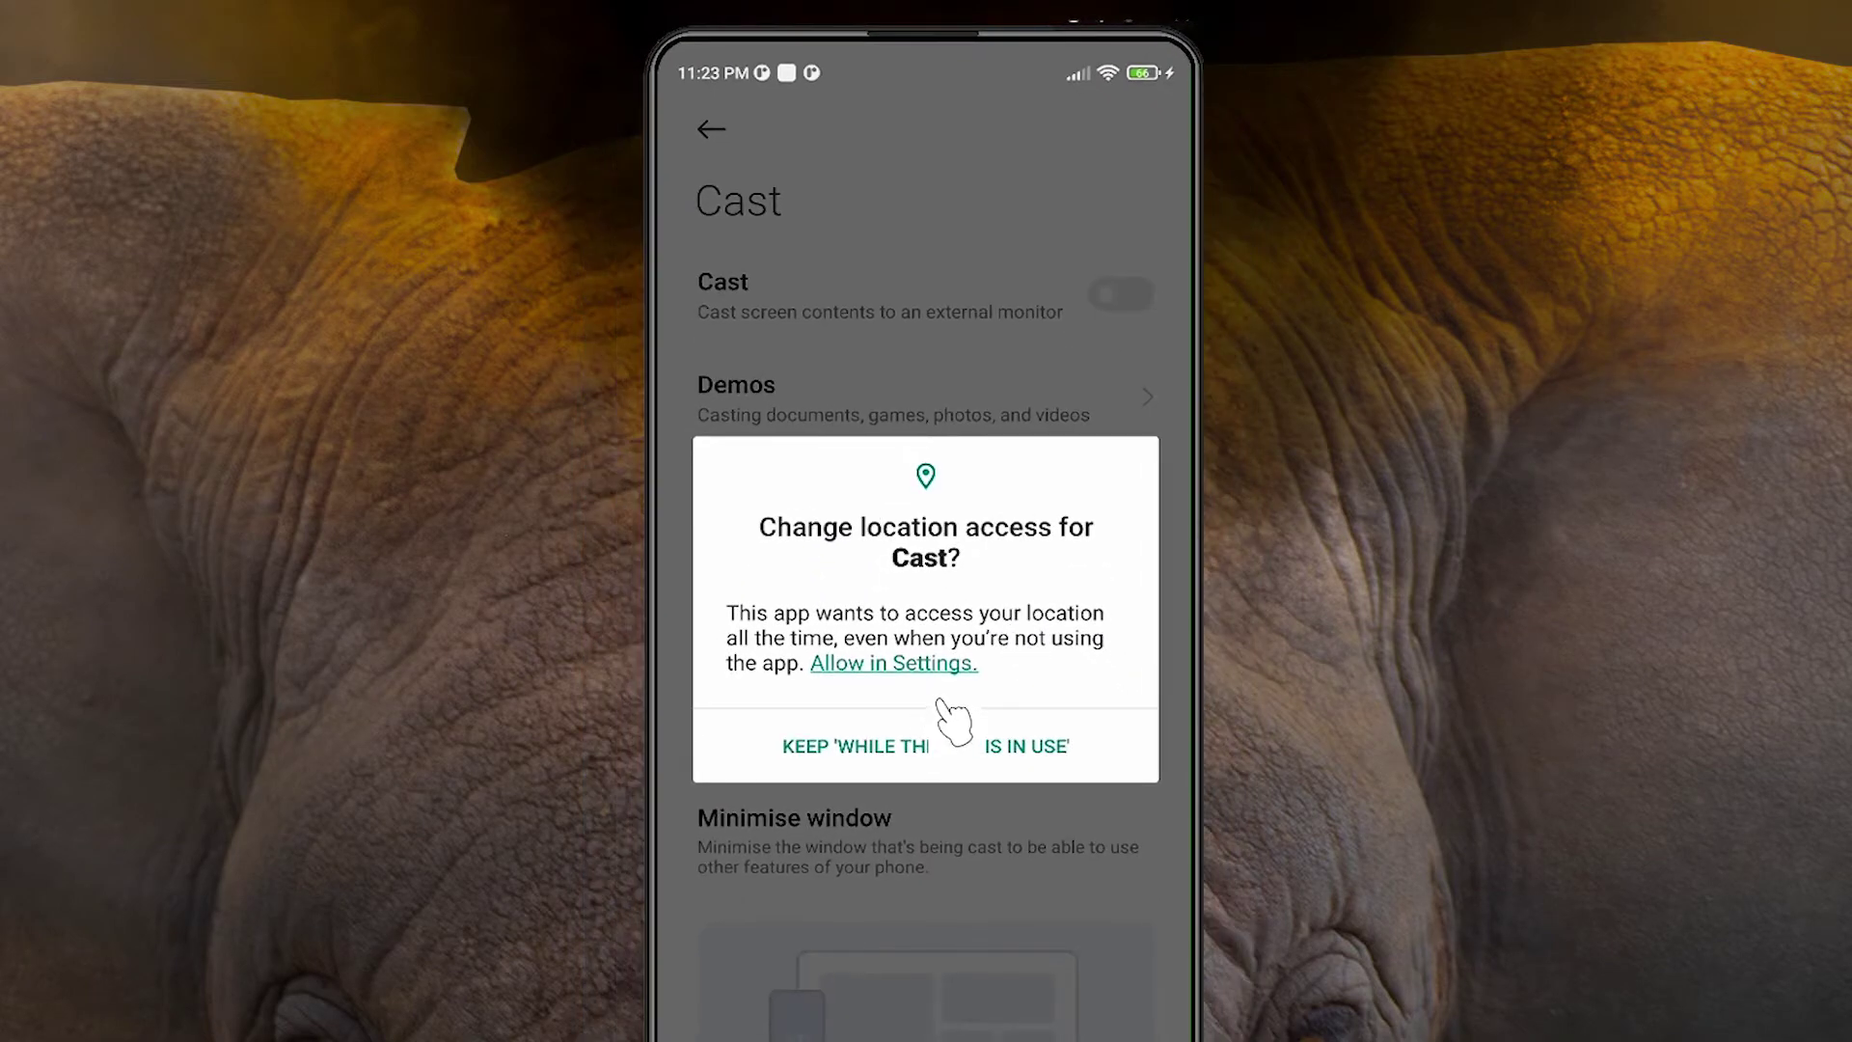
pyautogui.click(936, 667)
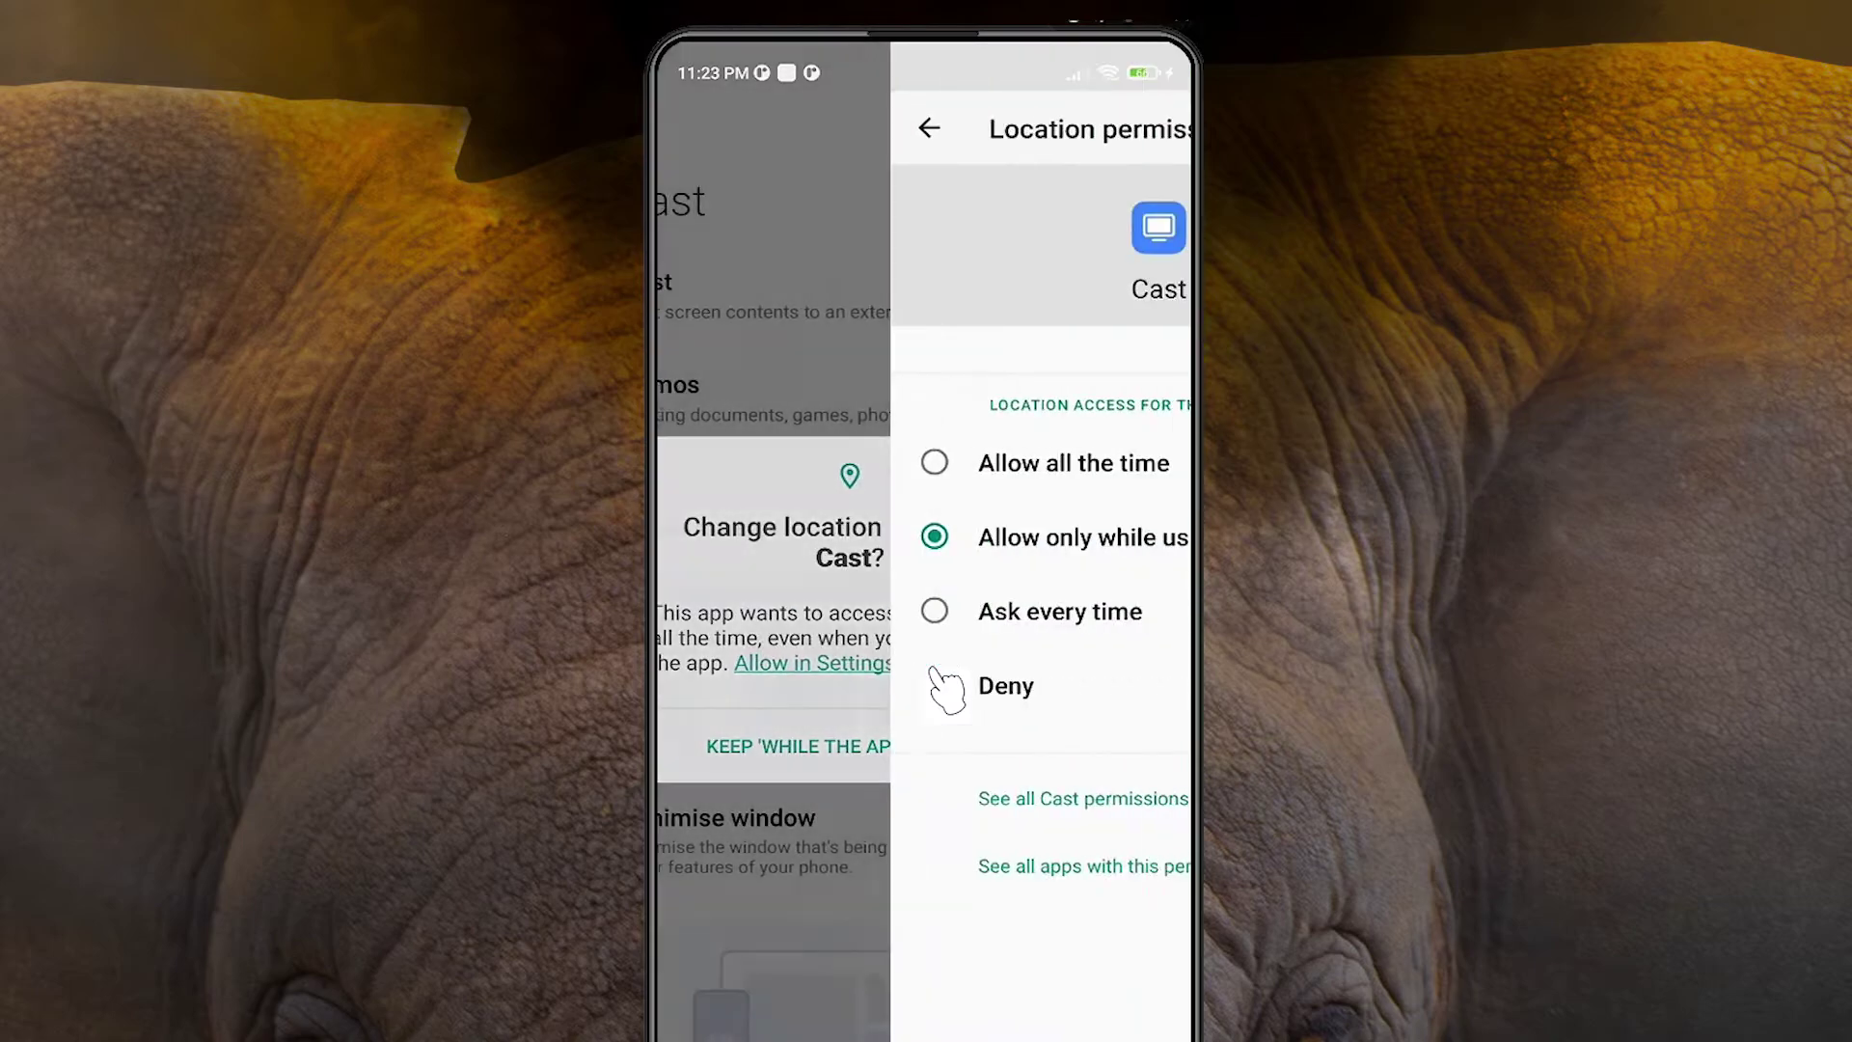
pyautogui.click(876, 467)
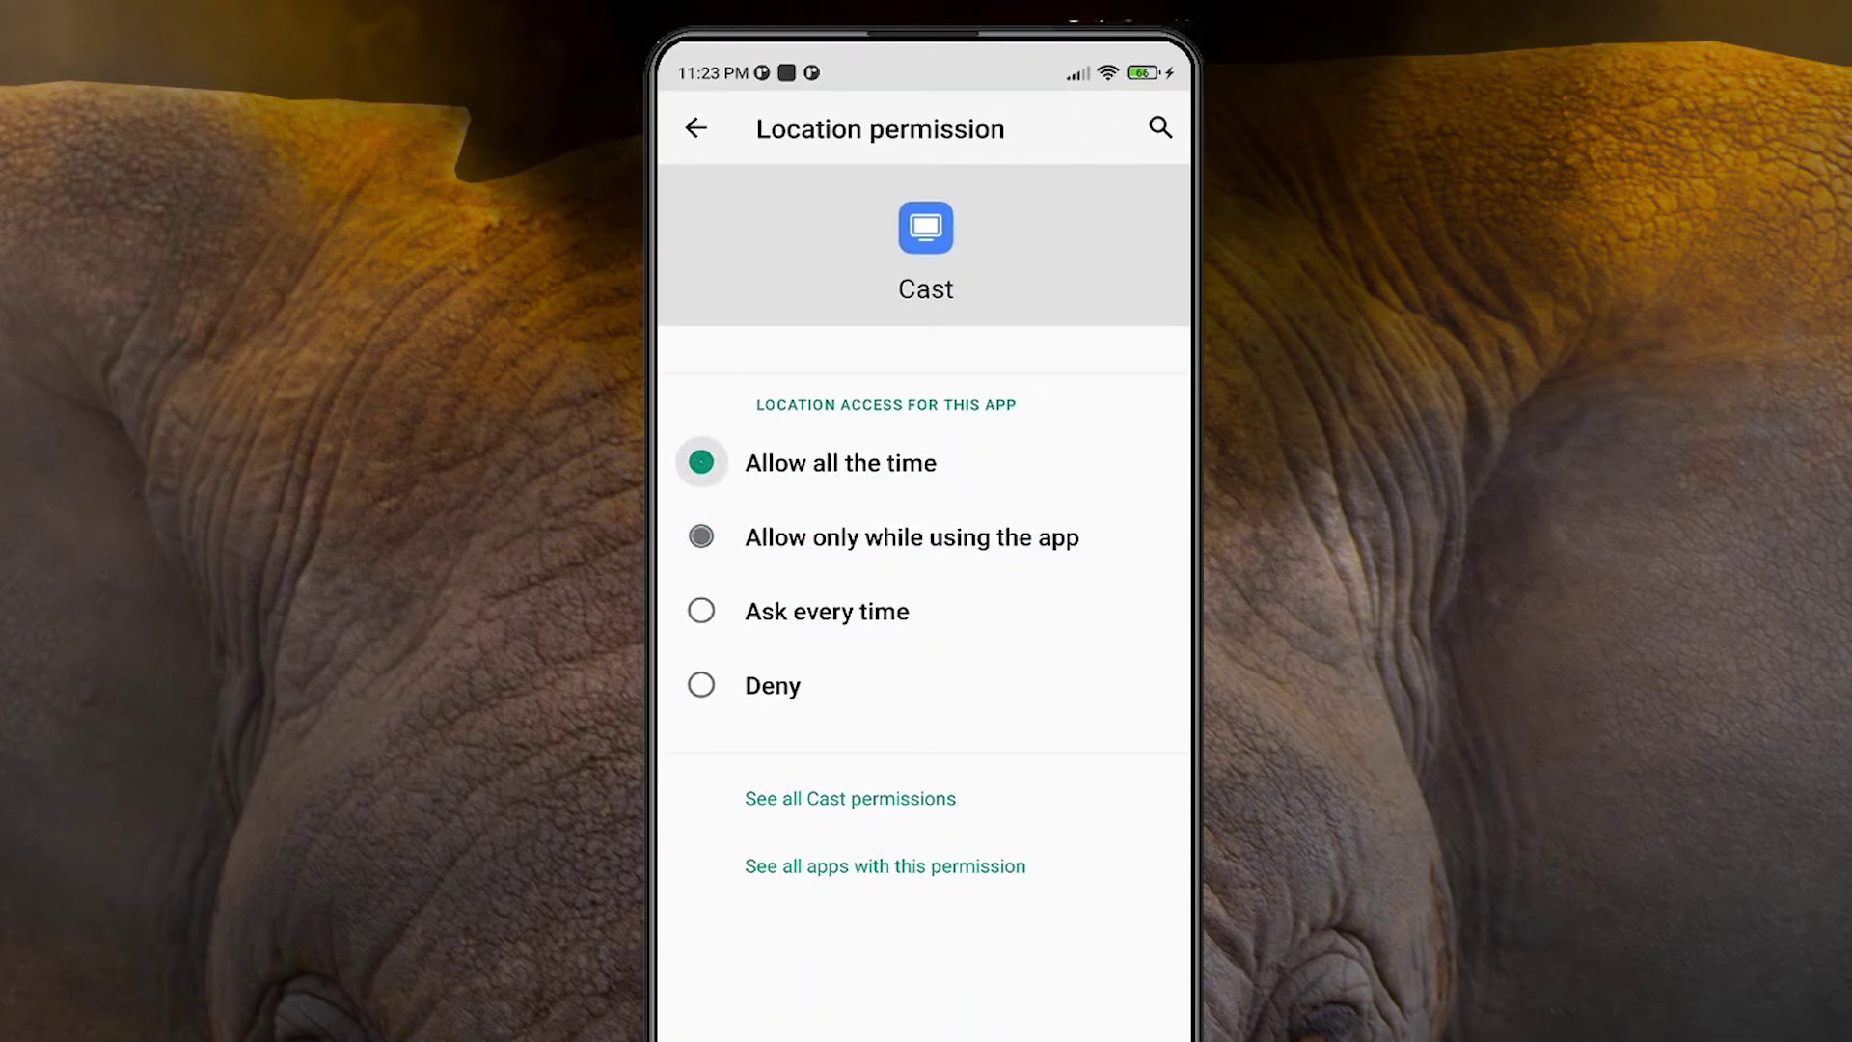
pyautogui.click(711, 126)
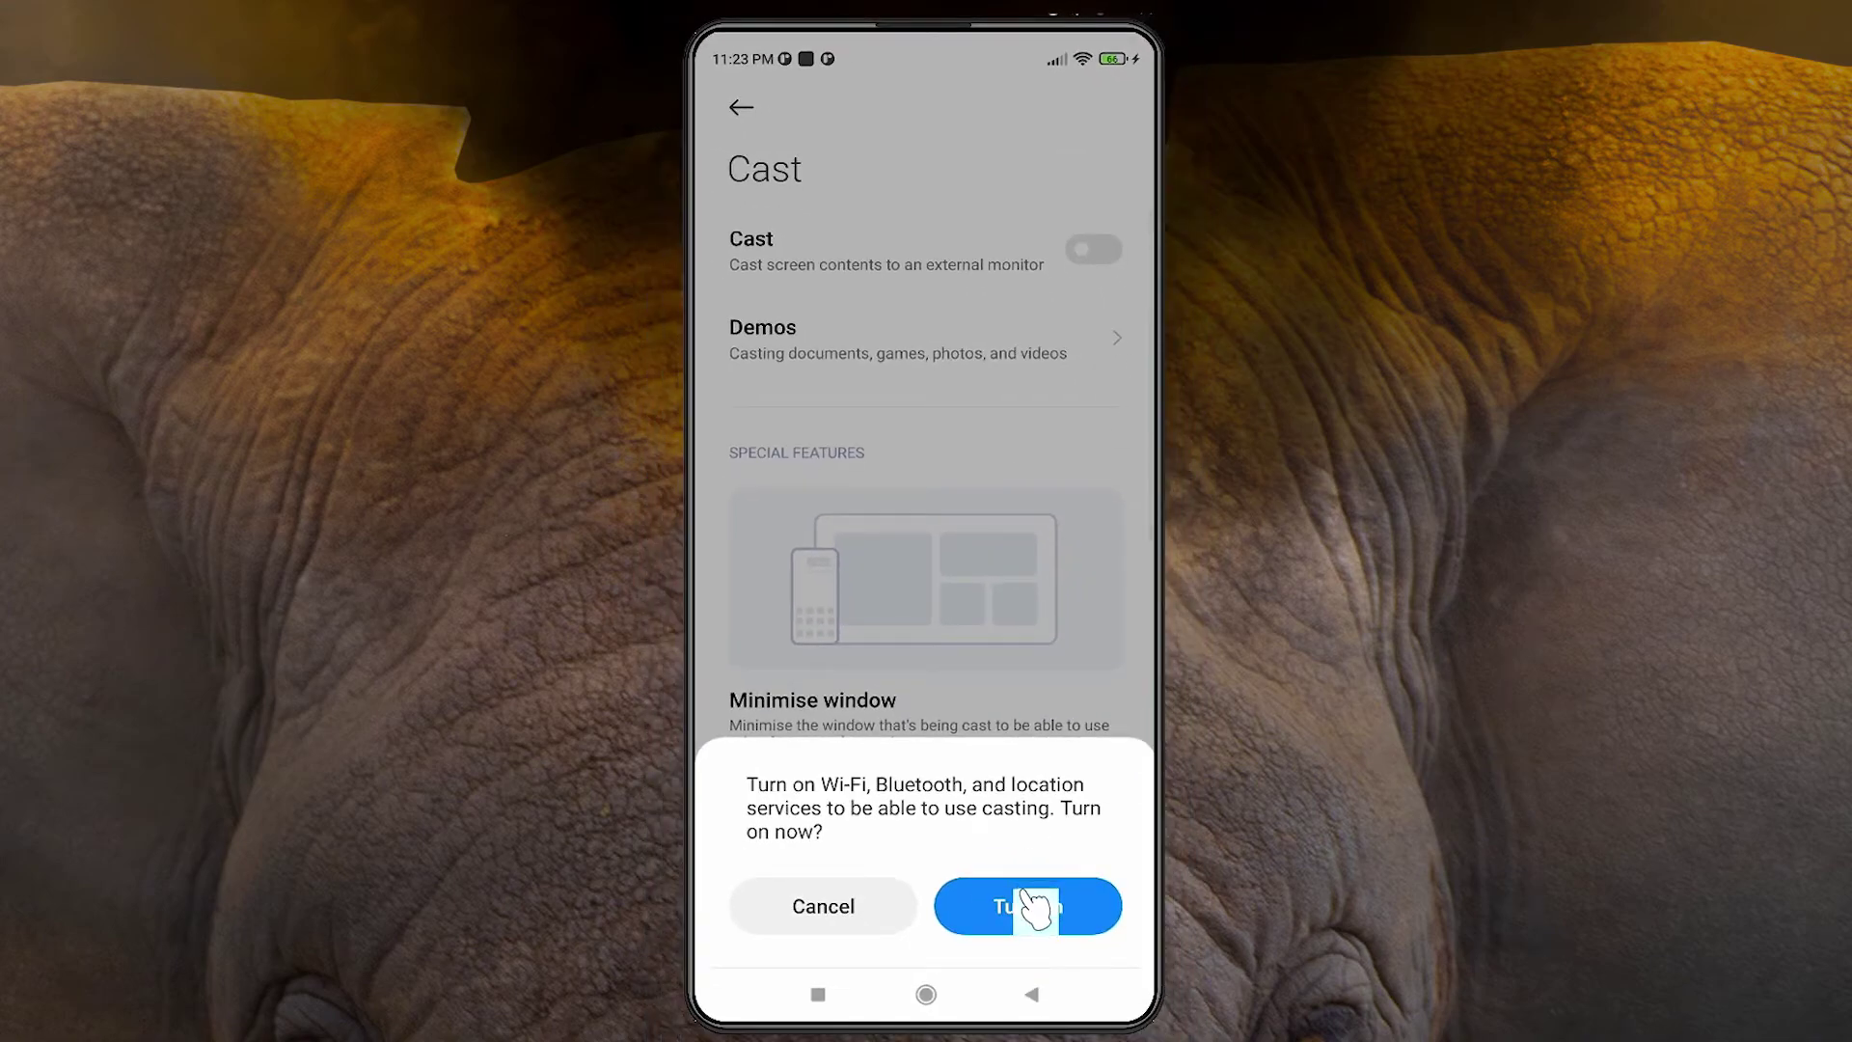
pyautogui.click(1020, 893)
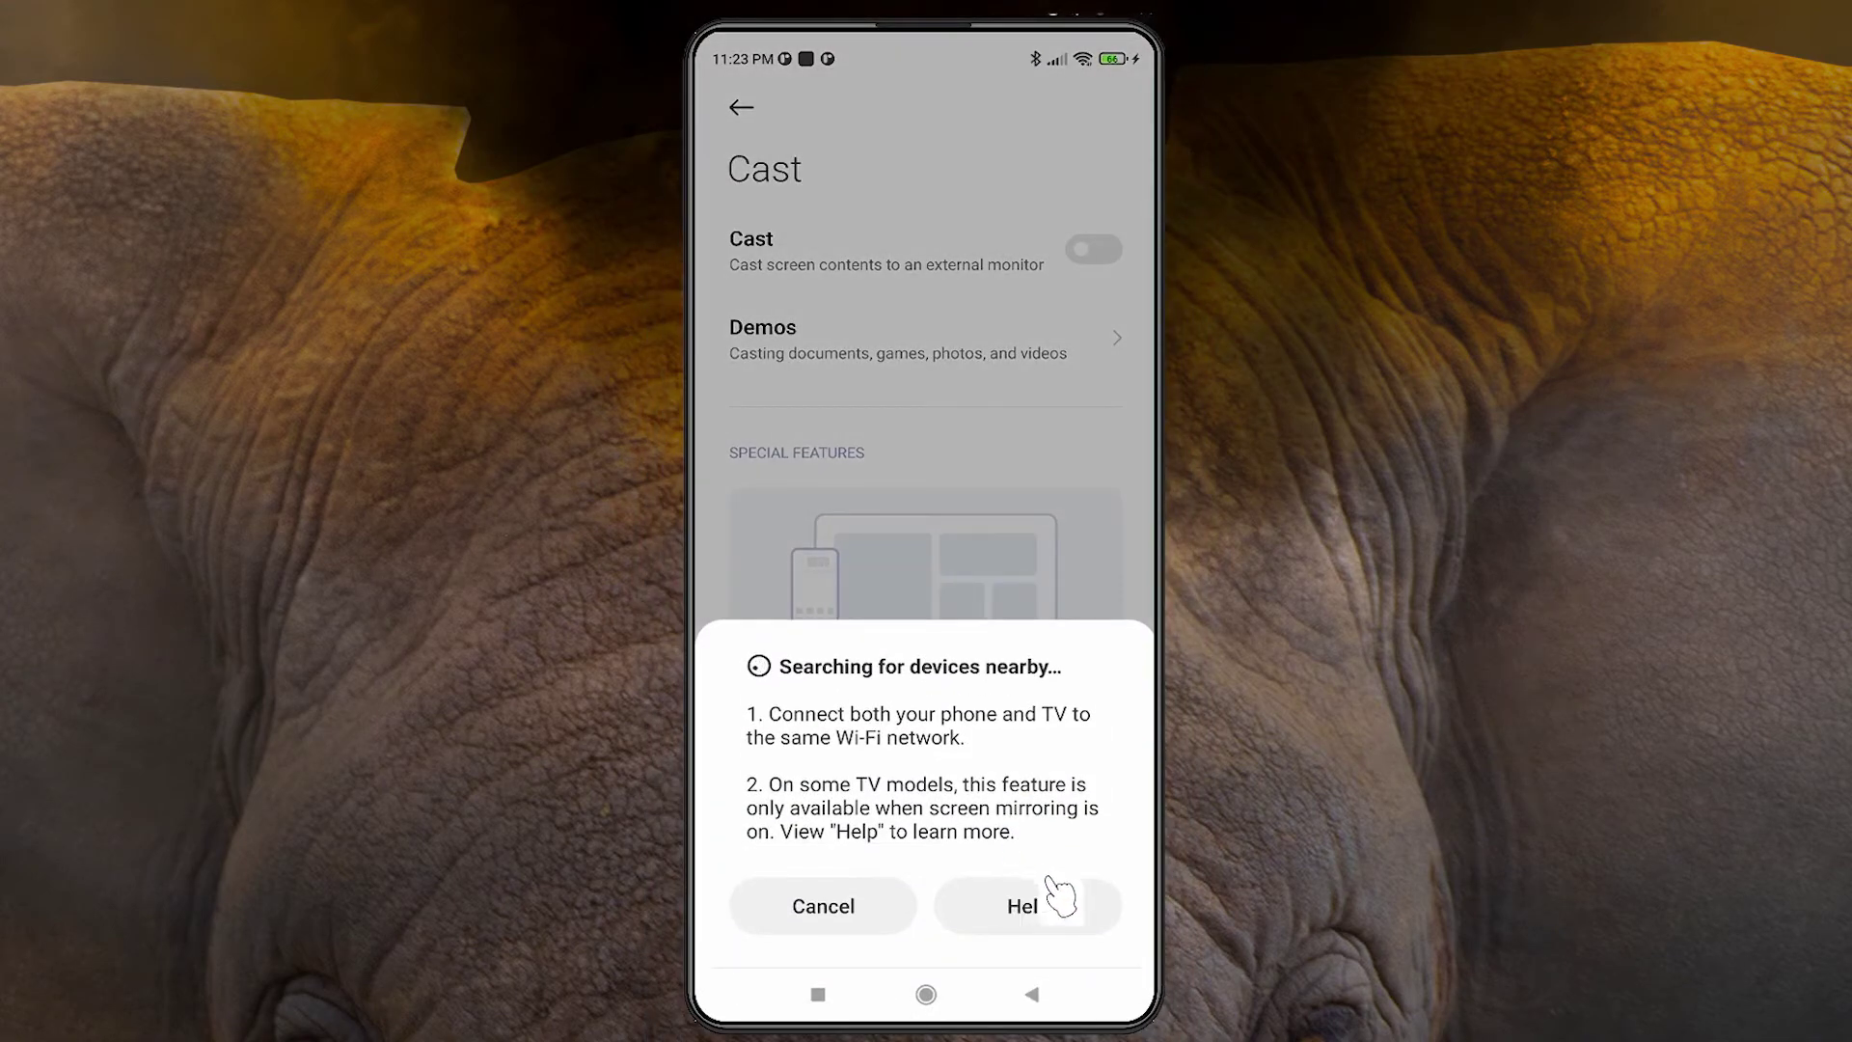